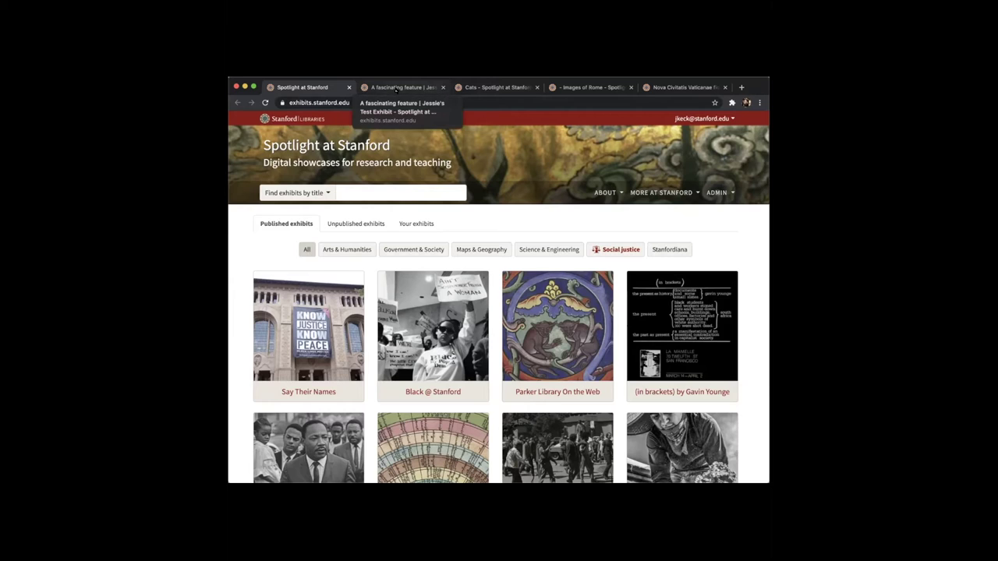
- Open the "A fascinating feature" page for editing and add an empty content block above the cat item widget
{"action": "left_click", "coordinate": [393, 89]}
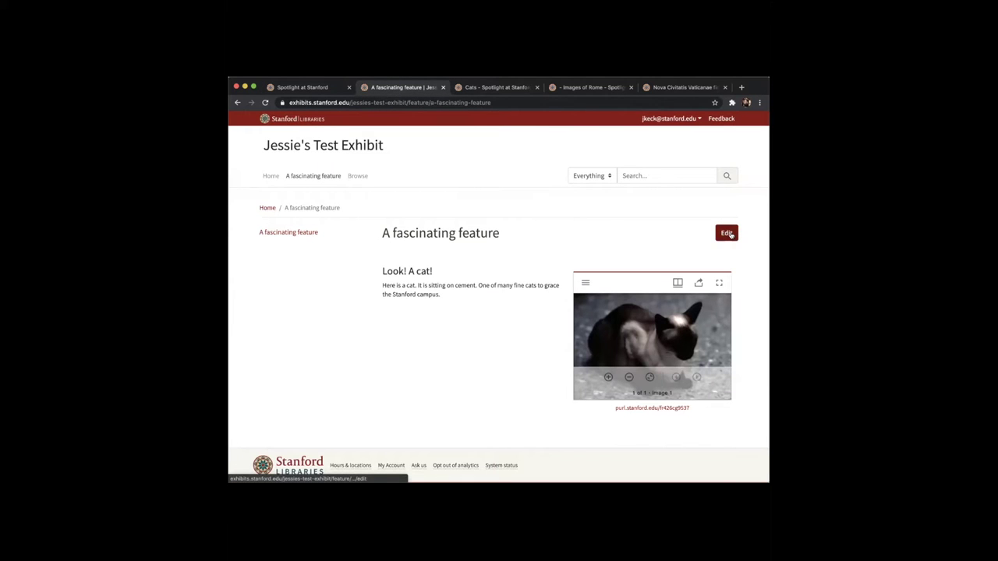
{"action": "left_click", "coordinate": [726, 234]}
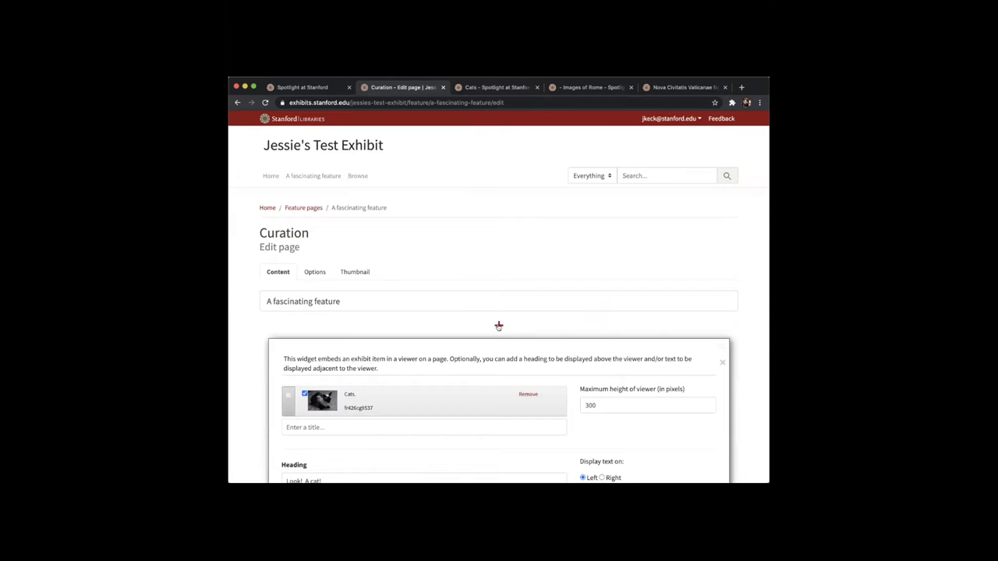
{"action": "left_click", "coordinate": [499, 326]}
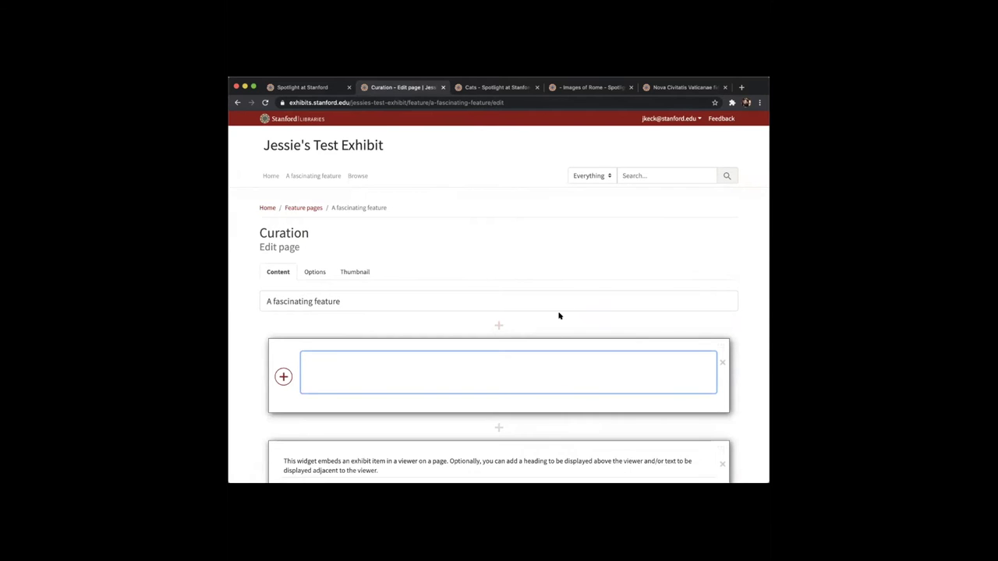
{"action": "scroll", "coordinate": [555, 315], "scroll_direction": "down", "scroll_amount": 1}
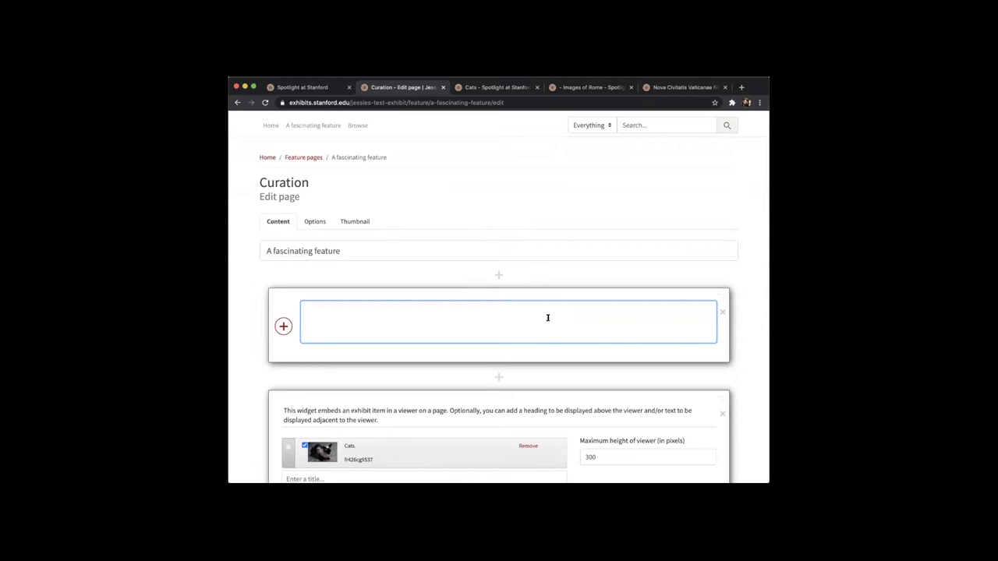
{"action": "scroll", "coordinate": [547, 317], "scroll_direction": "down", "scroll_amount": 1}
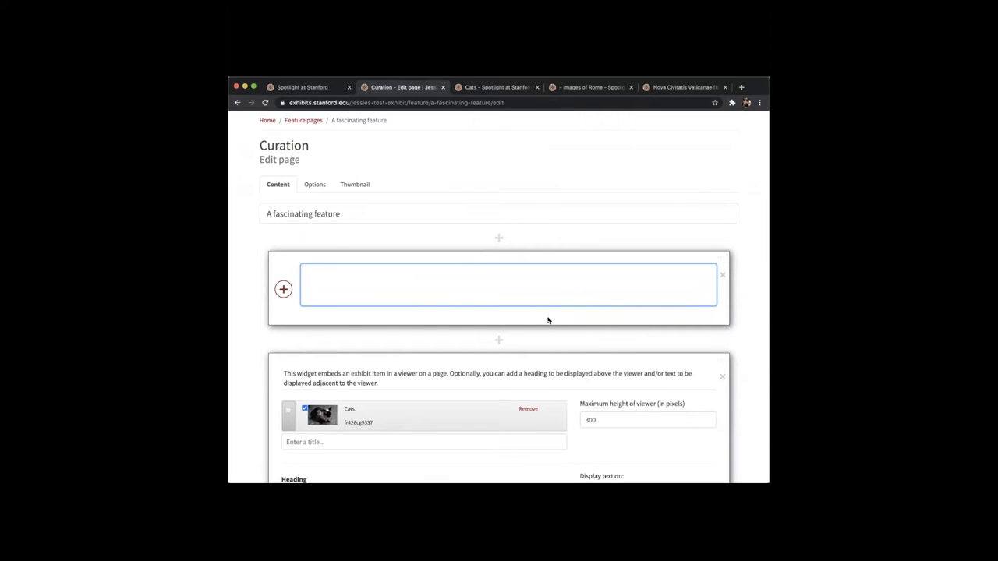
- Enter "Line", "Line 2" and "Line 3" on separate lines in the new text block and save the page
{"action": "type", "text": "Line"}
{"action": "type", "text": "Line 2"}
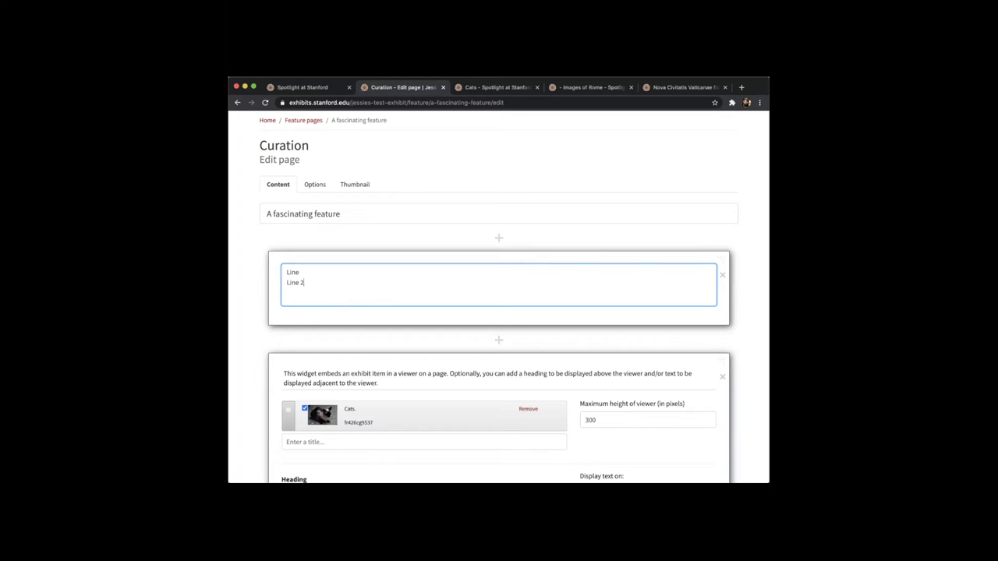
{"action": "key", "text": "Return"}
{"action": "type", "text": "Lin"}
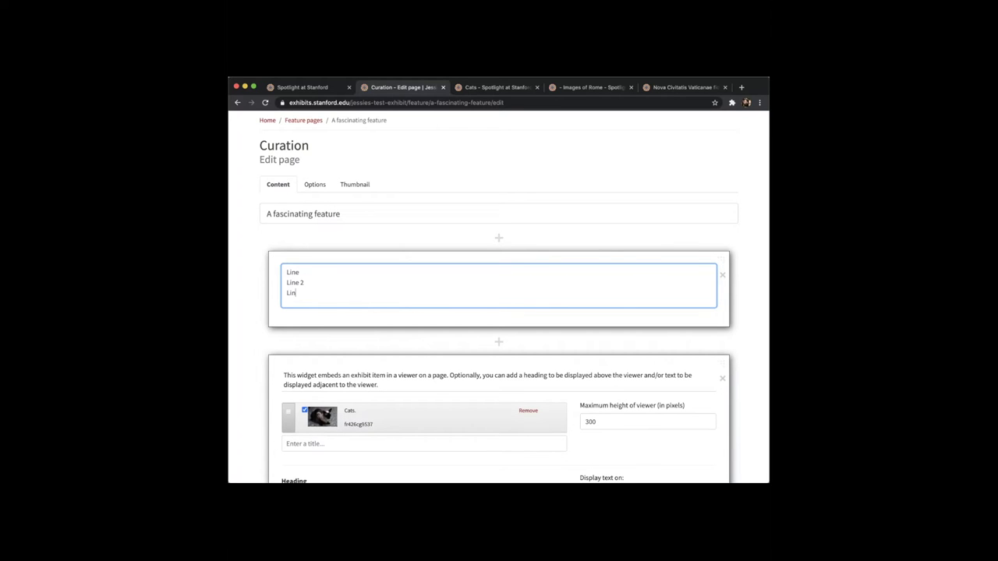
{"action": "type", "text": "e 3"}
{"action": "scroll", "coordinate": [525, 334], "scroll_direction": "down", "scroll_amount": 3}
{"action": "scroll", "coordinate": [524, 334], "scroll_direction": "down", "scroll_amount": 3}
{"action": "left_click", "coordinate": [702, 407]}
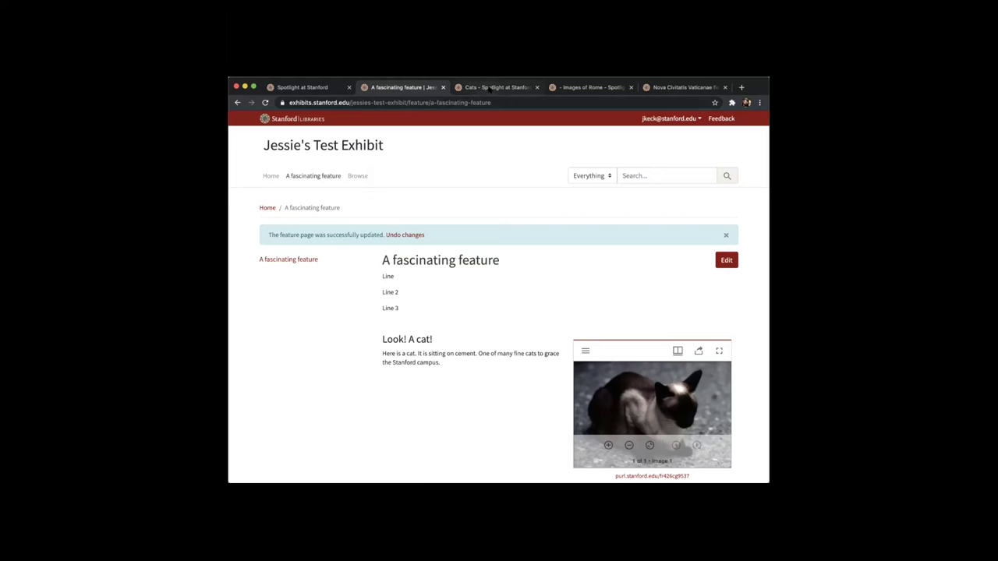
- View the cross-exhibit search results for Cats and inspect the results-per-page choices in the Images of Rome exhibit
{"action": "left_click", "coordinate": [490, 88]}
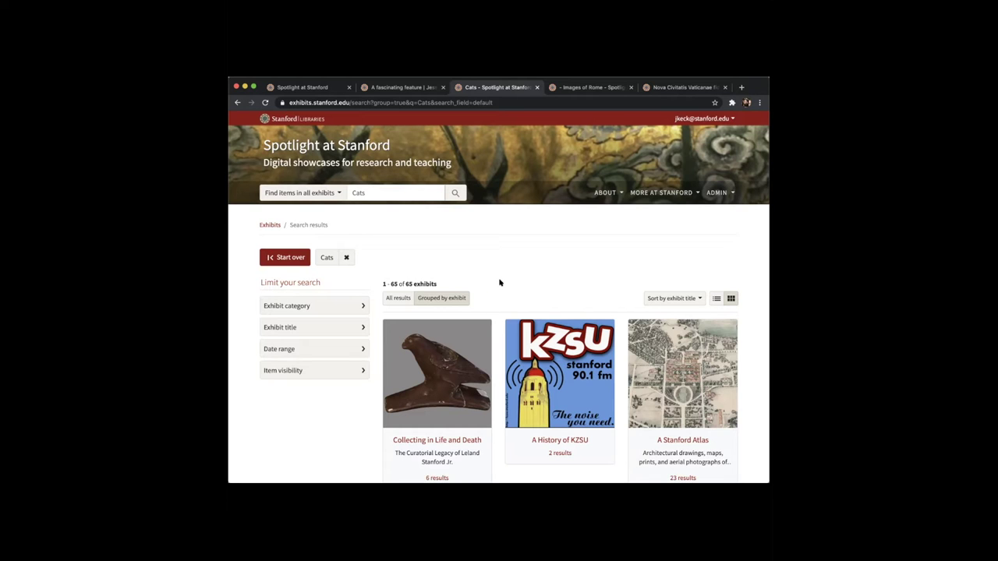
{"action": "left_click", "coordinate": [592, 87]}
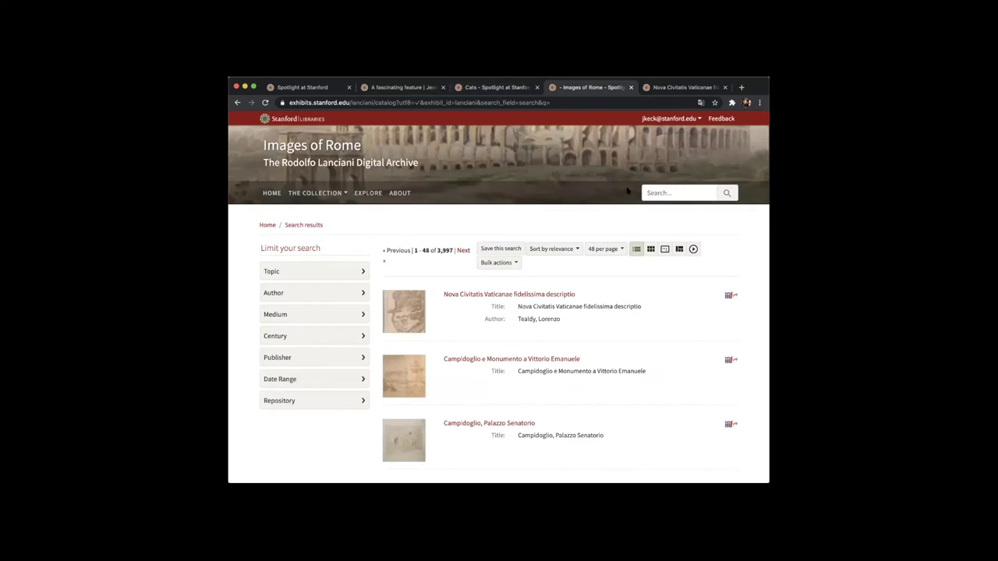
{"action": "left_click", "coordinate": [614, 249]}
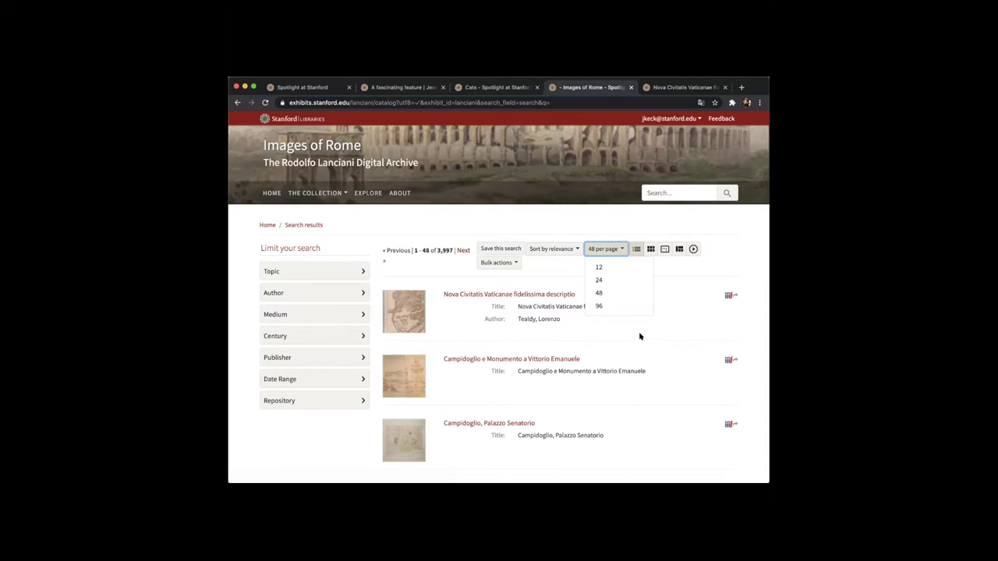
{"action": "left_click", "coordinate": [617, 249]}
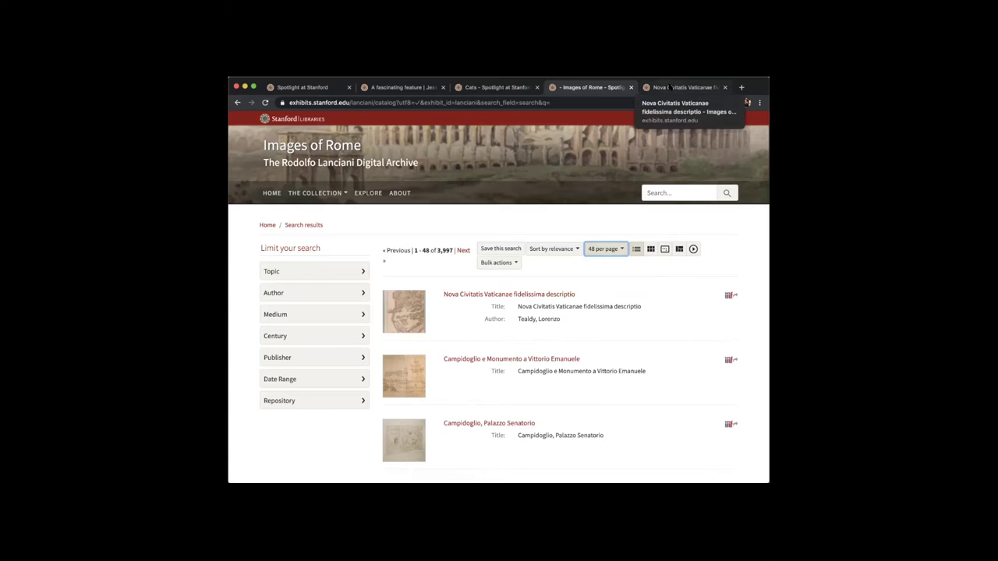
- Compare the Images of Rome results list with the item page for "Nova Civitatis Vaticanae fidelissima descriptio"
{"action": "left_click", "coordinate": [669, 88]}
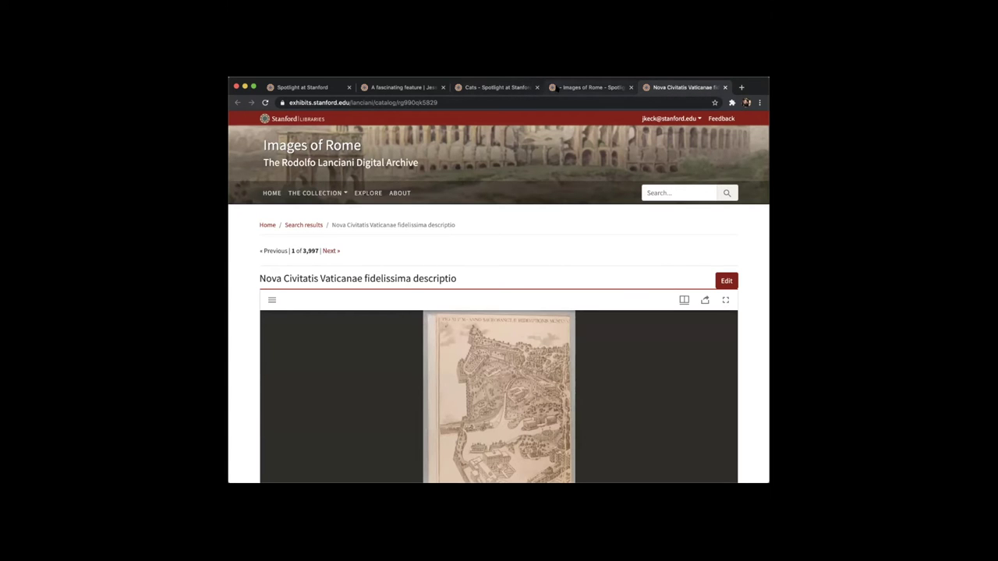
{"action": "left_click", "coordinate": [565, 89]}
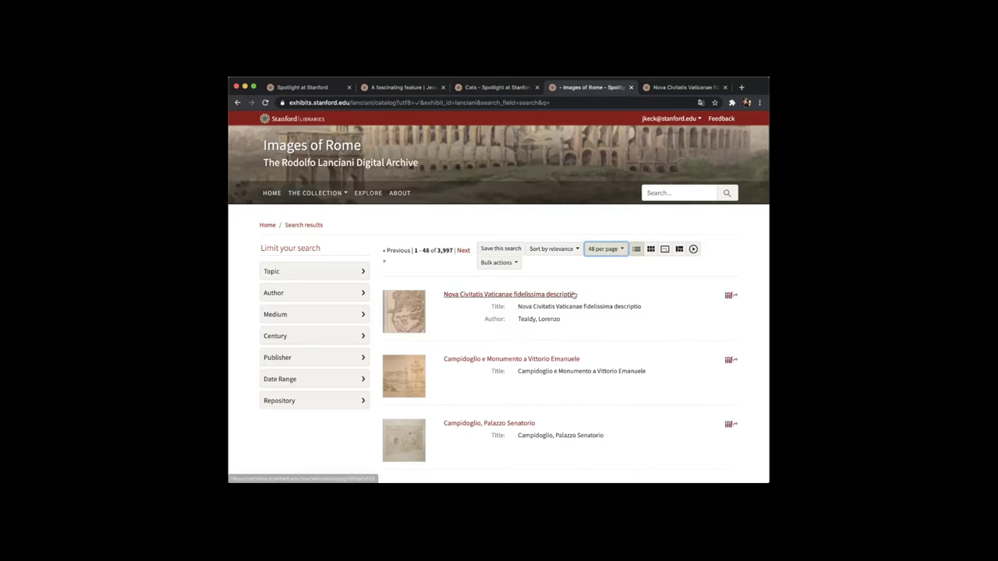
{"action": "left_click", "coordinate": [669, 90]}
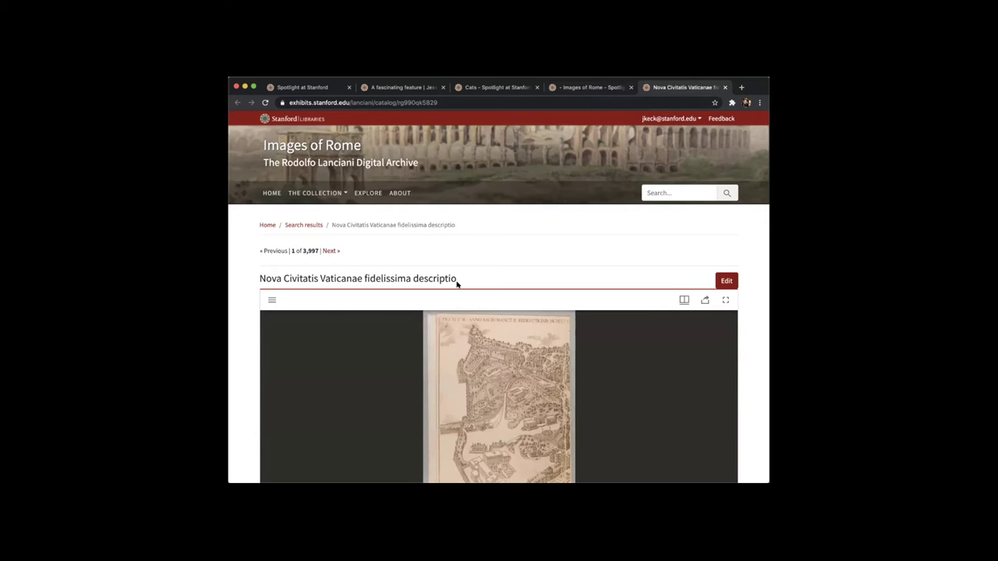
{"action": "scroll", "coordinate": [753, 346], "scroll_direction": "down", "scroll_amount": 1}
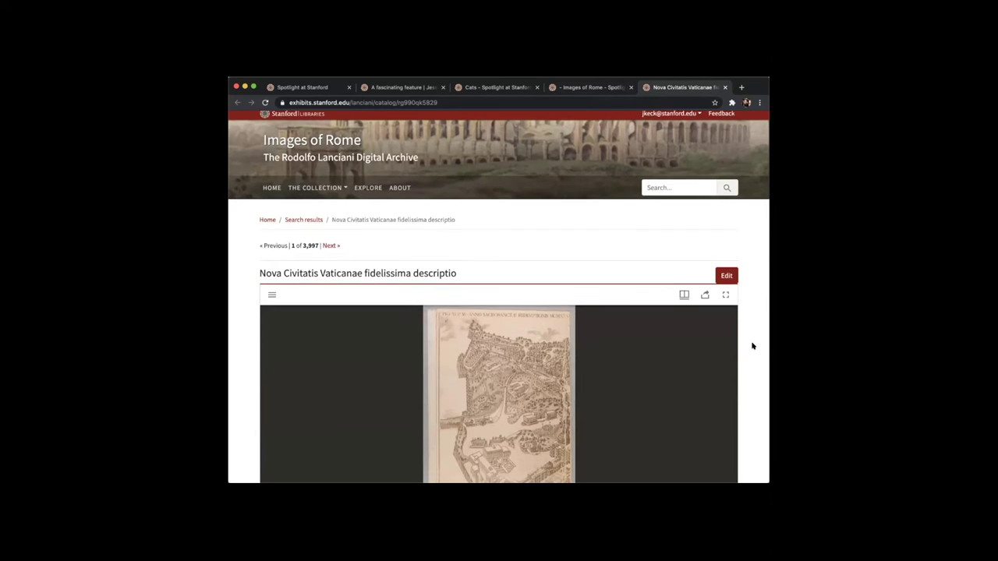
{"action": "scroll", "coordinate": [753, 346], "scroll_direction": "down", "scroll_amount": 3}
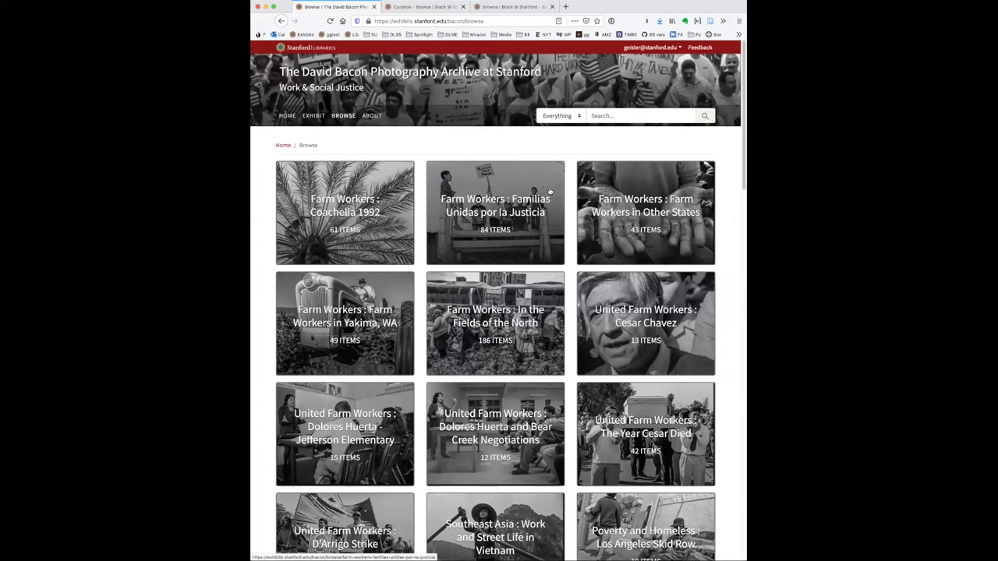
- Open the "Dolores Huerta and Bear Creek Negotiations" browse category in the David Bacon exhibit and show its items as a list
{"action": "scroll", "coordinate": [549, 191], "scroll_direction": "down", "scroll_amount": 5}
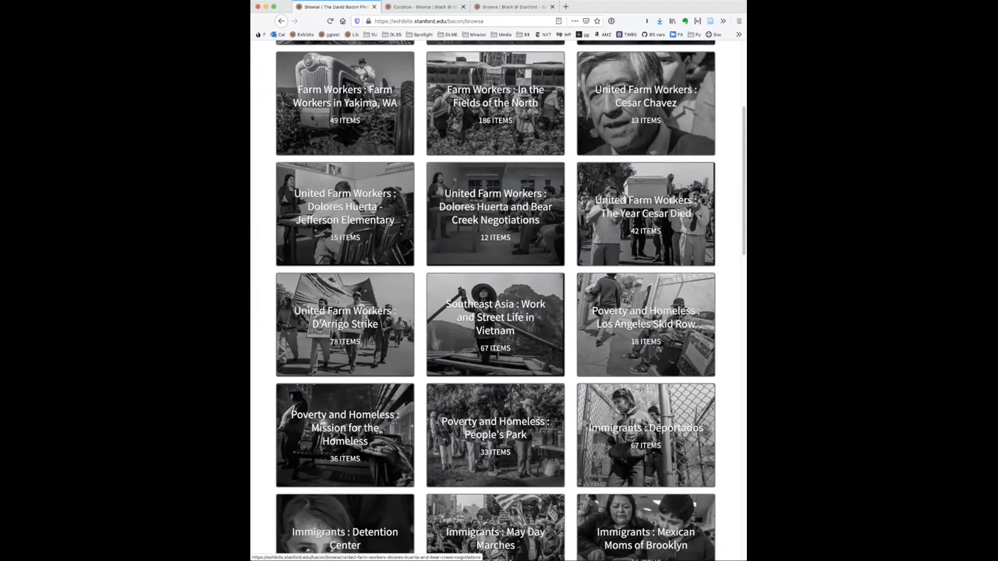
{"action": "scroll", "coordinate": [344, 144], "scroll_direction": "up", "scroll_amount": 5}
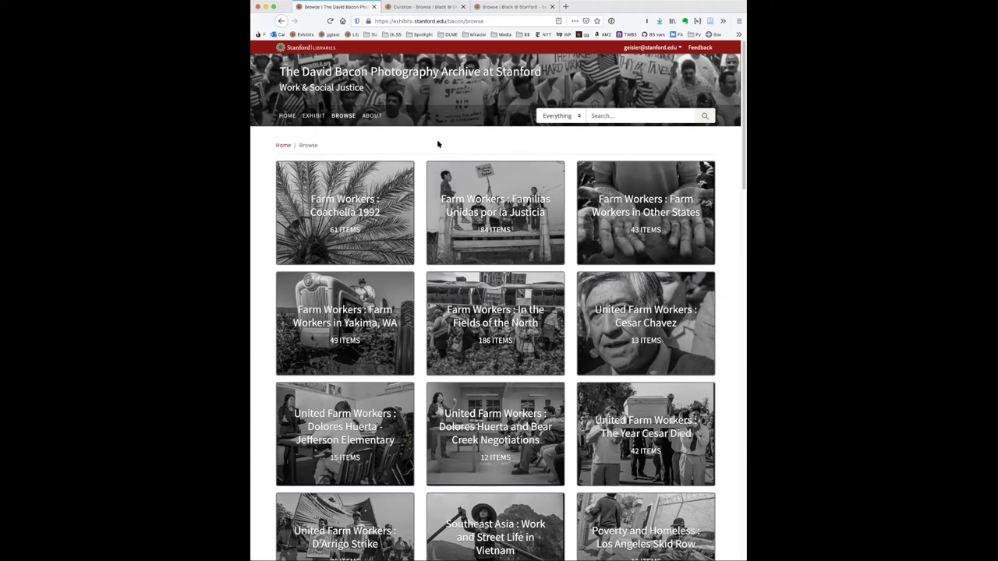
{"action": "scroll", "coordinate": [553, 230], "scroll_direction": "down", "scroll_amount": 1}
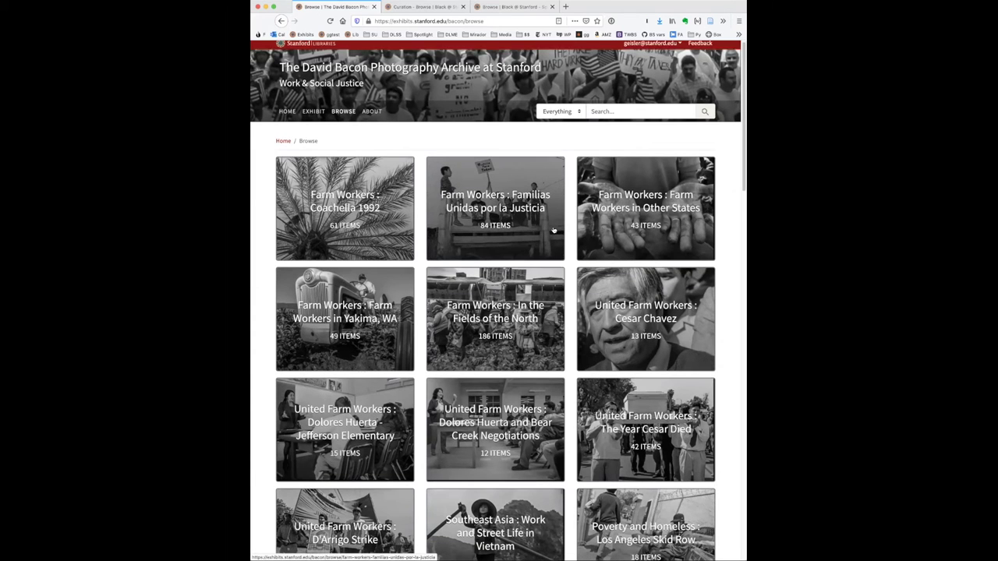
{"action": "scroll", "coordinate": [553, 230], "scroll_direction": "down", "scroll_amount": 5}
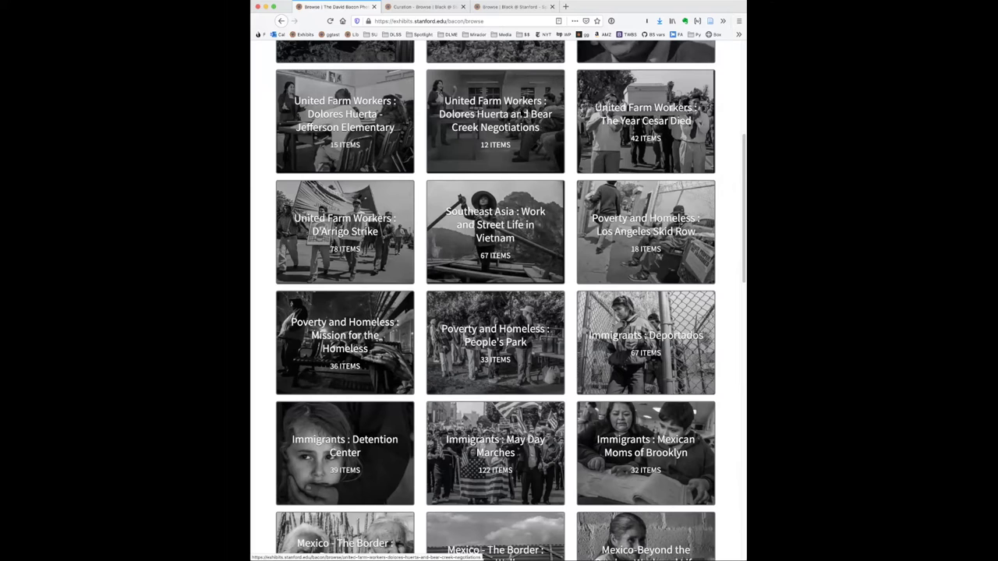
{"action": "left_click", "coordinate": [524, 113]}
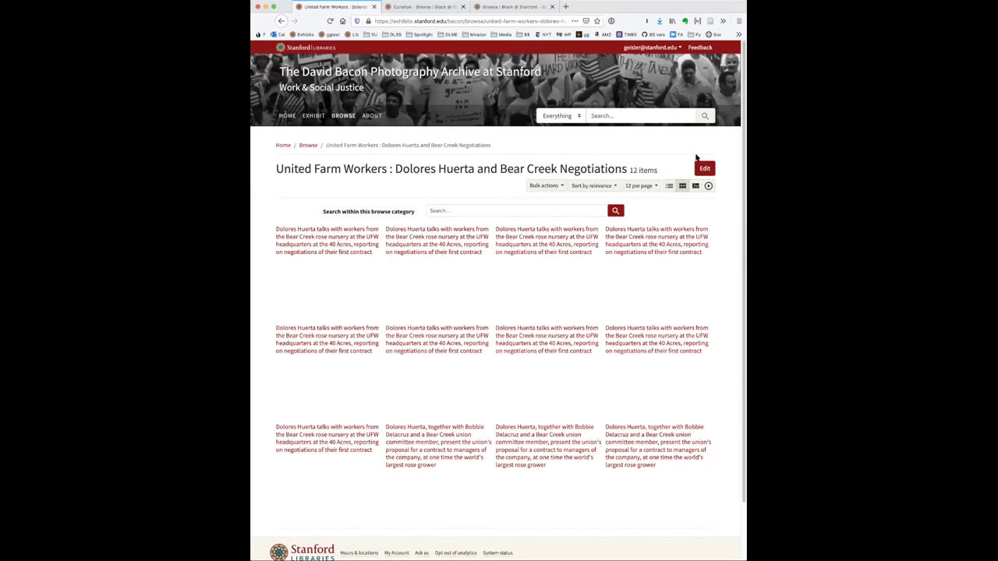
{"action": "left_click", "coordinate": [669, 186]}
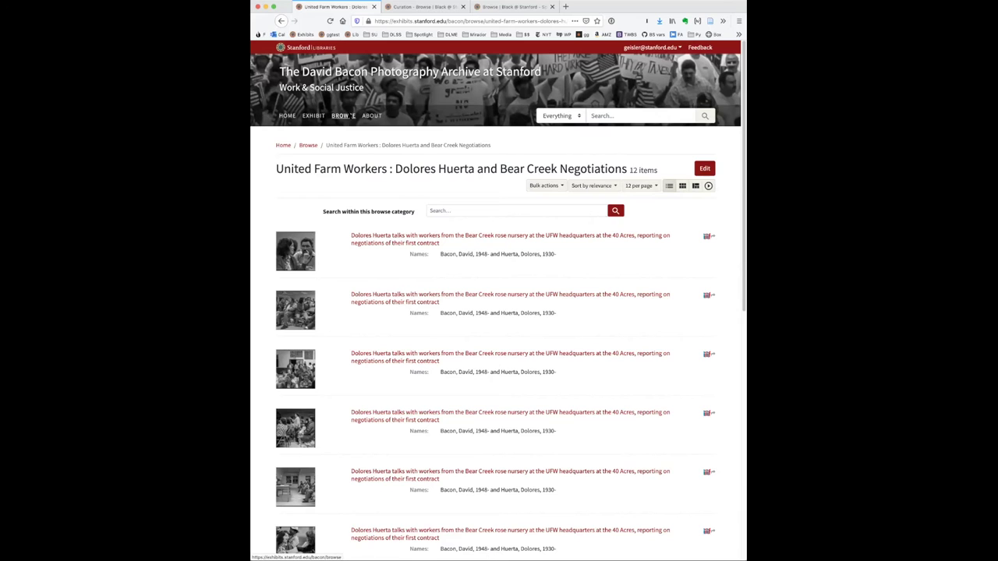
- Return to the David Bacon exhibit's browse landing page and review its full set of browse categories
{"action": "left_click", "coordinate": [347, 115]}
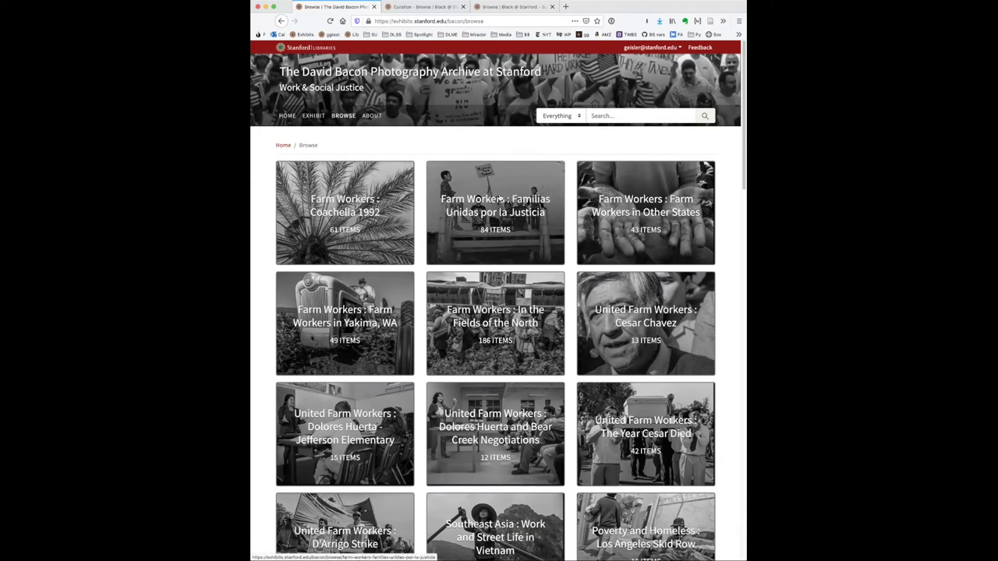
{"action": "scroll", "coordinate": [500, 198], "scroll_direction": "down", "scroll_amount": 5}
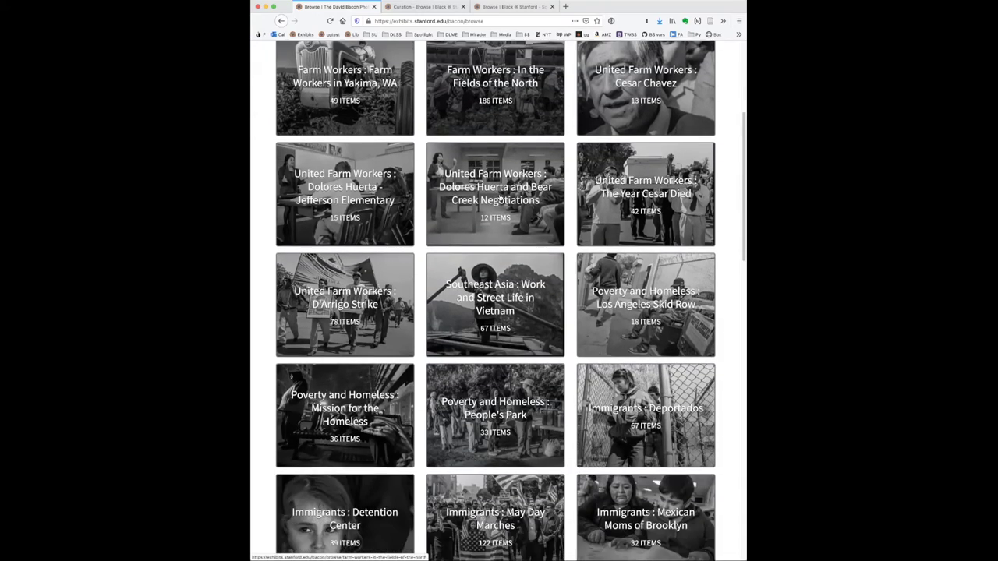
{"action": "scroll", "coordinate": [500, 198], "scroll_direction": "down", "scroll_amount": 8}
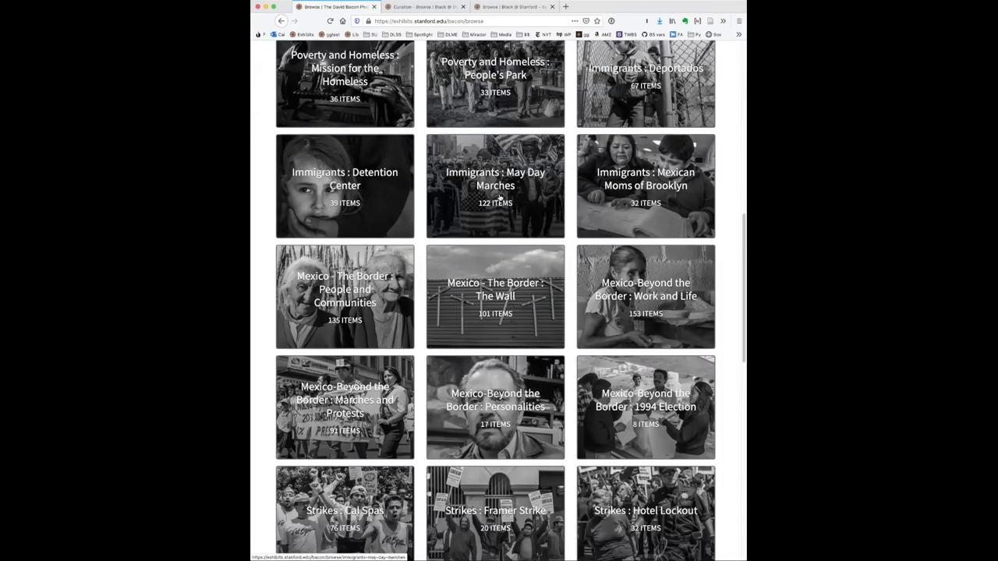
{"action": "scroll", "coordinate": [500, 198], "scroll_direction": "down", "scroll_amount": 9}
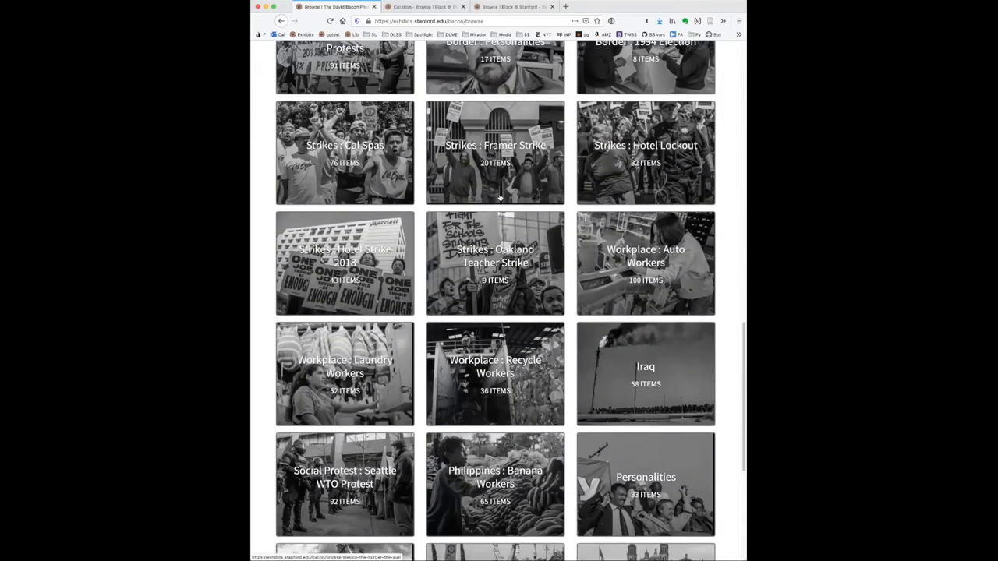
{"action": "scroll", "coordinate": [500, 198], "scroll_direction": "down", "scroll_amount": 1}
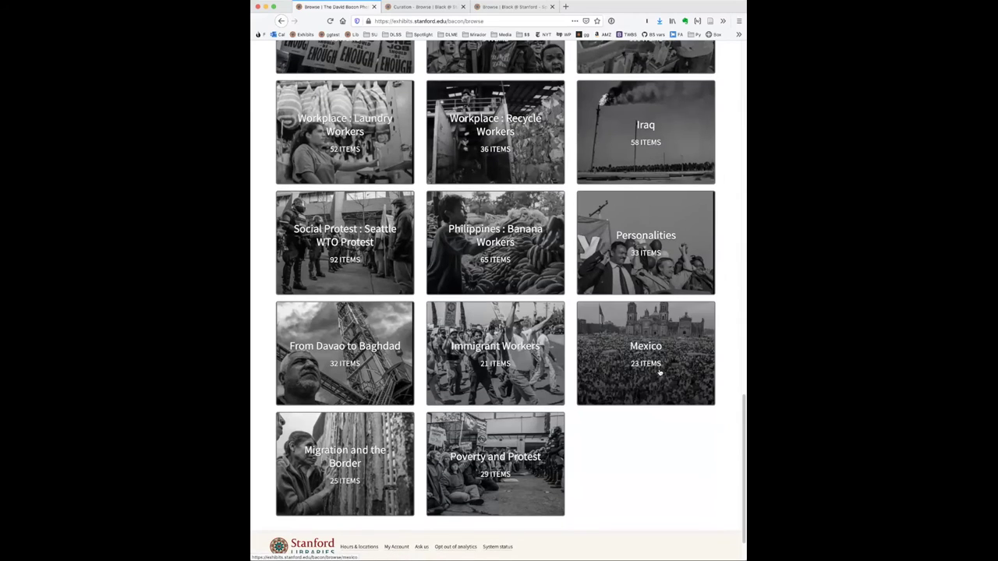
{"action": "scroll", "coordinate": [656, 482], "scroll_direction": "up", "scroll_amount": 20}
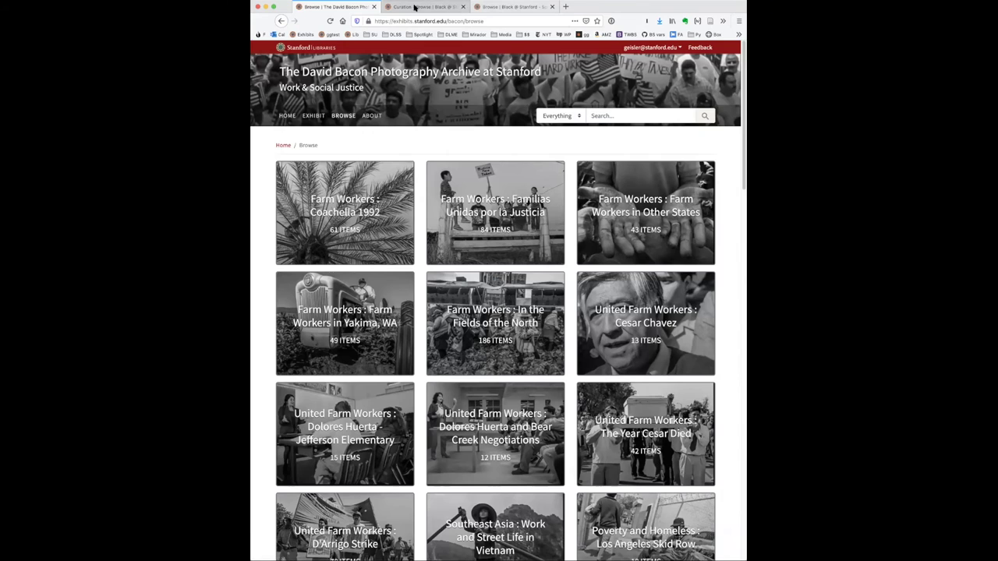
- Switch to the Black @ Stanford browse curation page and examine its complete list of browse categories
{"action": "left_click", "coordinate": [415, 7]}
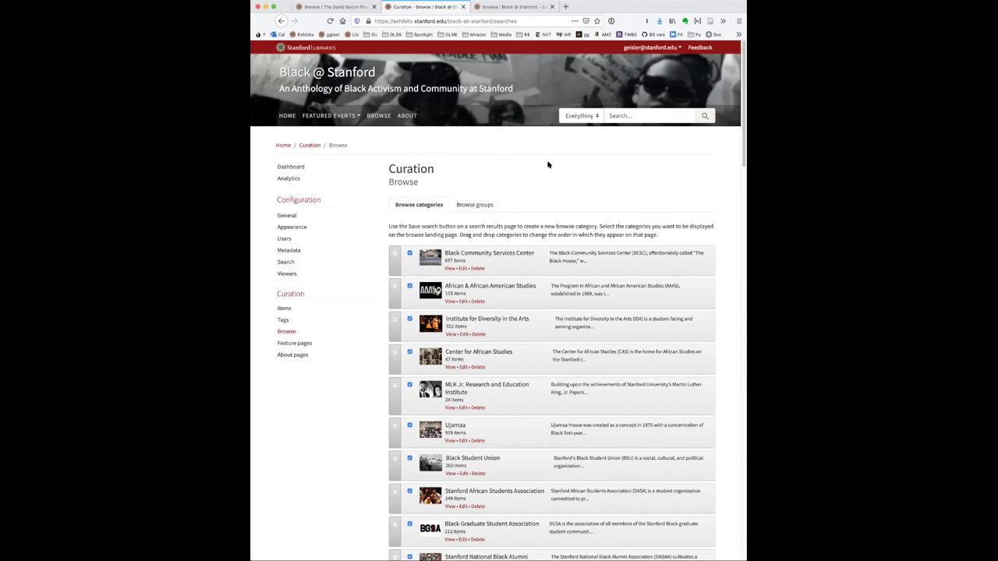
{"action": "scroll", "coordinate": [548, 165], "scroll_direction": "down", "scroll_amount": 5}
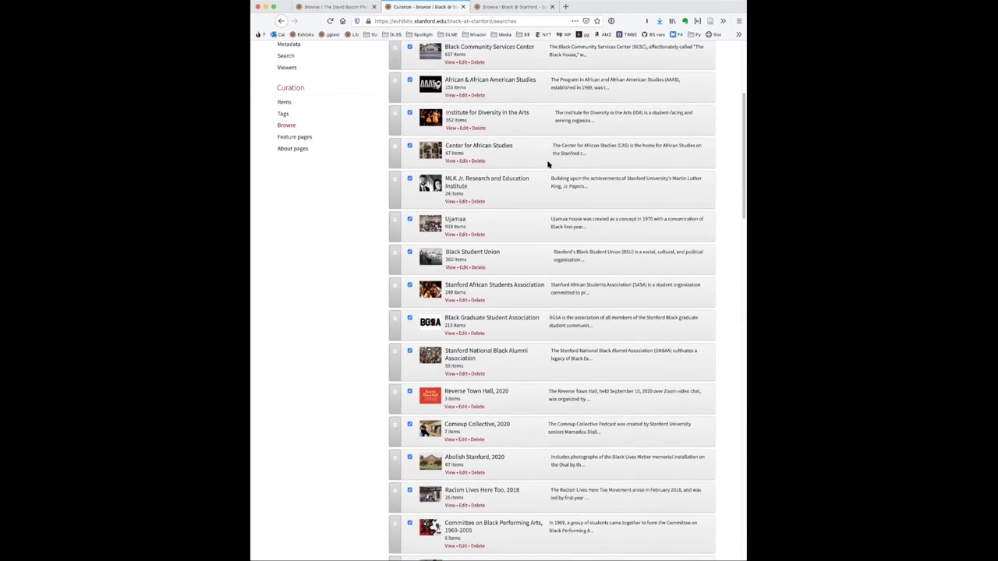
{"action": "scroll", "coordinate": [548, 165], "scroll_direction": "up", "scroll_amount": 5}
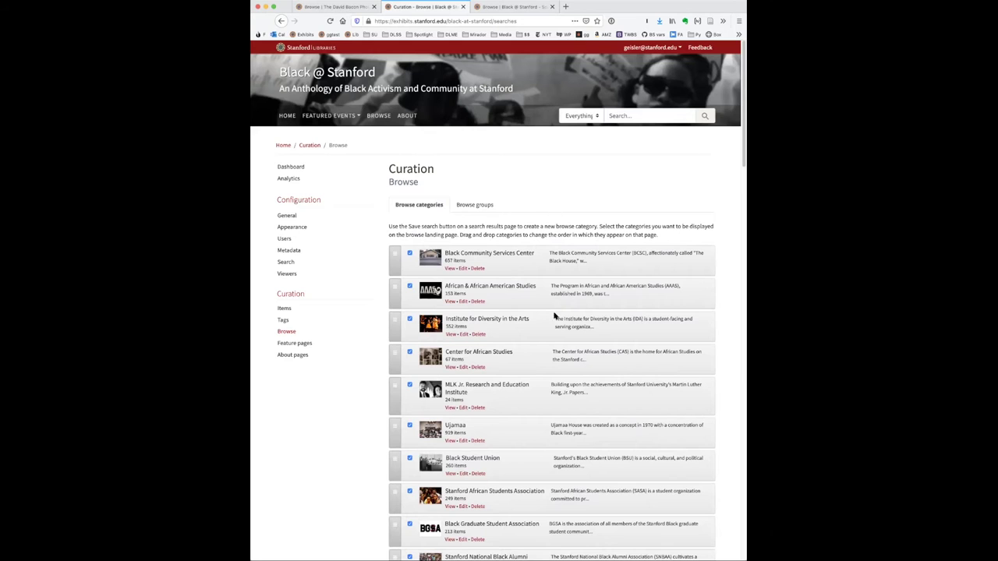
{"action": "scroll", "coordinate": [541, 318], "scroll_direction": "down", "scroll_amount": 5}
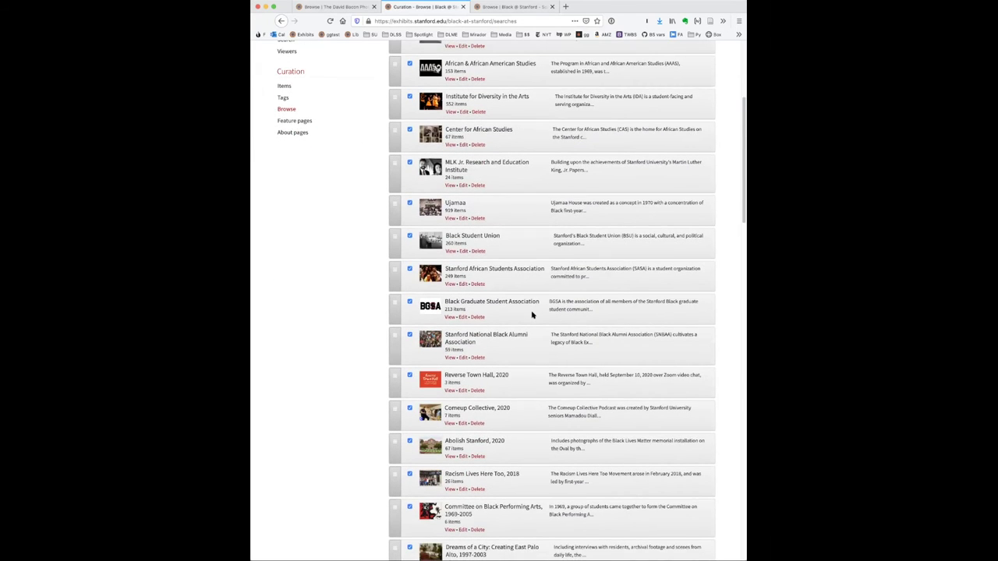
{"action": "scroll", "coordinate": [532, 315], "scroll_direction": "down", "scroll_amount": 15}
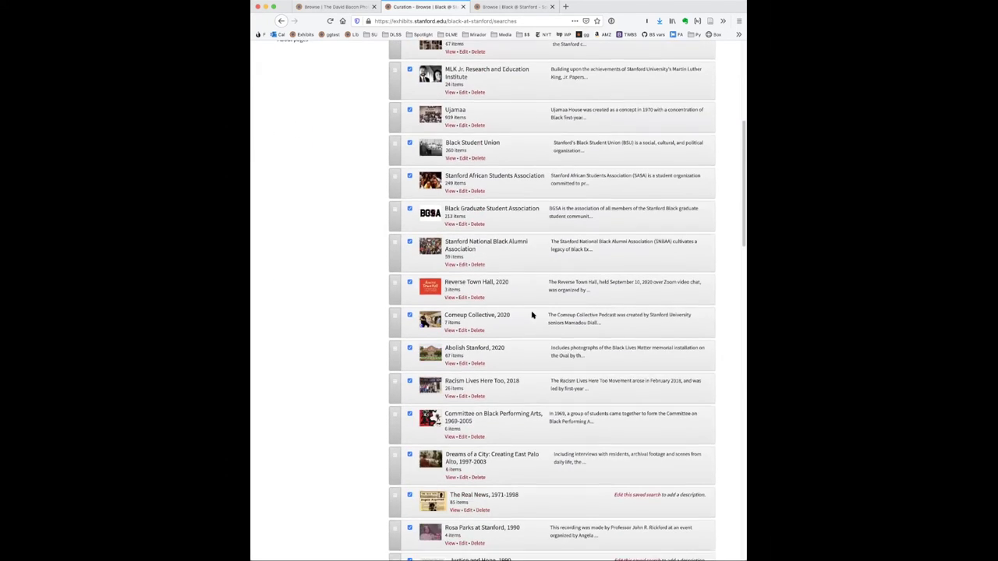
{"action": "scroll", "coordinate": [532, 315], "scroll_direction": "down", "scroll_amount": 15}
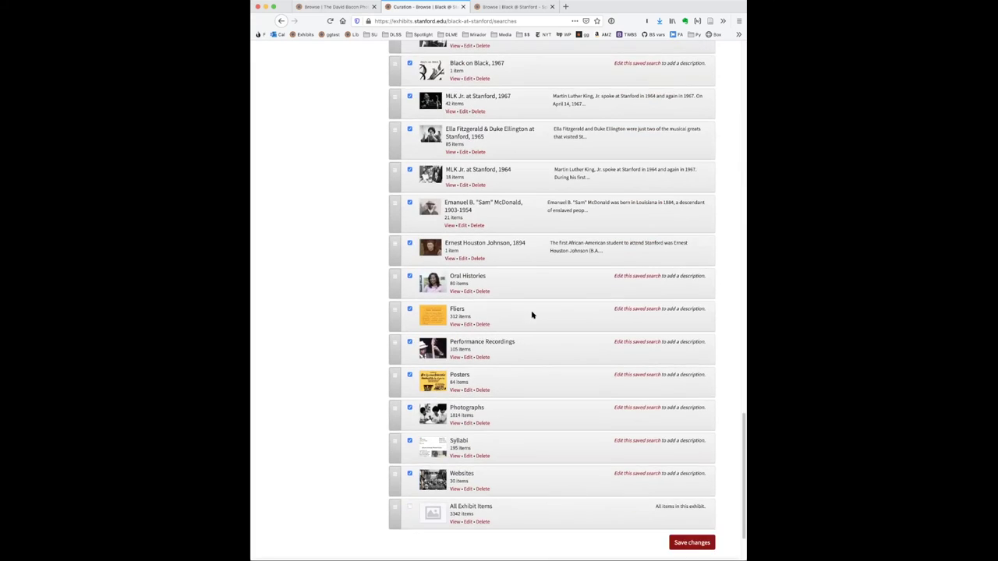
- Create a new browse group named "Test" in the Black @ Stanford exhibit
{"action": "scroll", "coordinate": [531, 315], "scroll_direction": "up", "scroll_amount": 20}
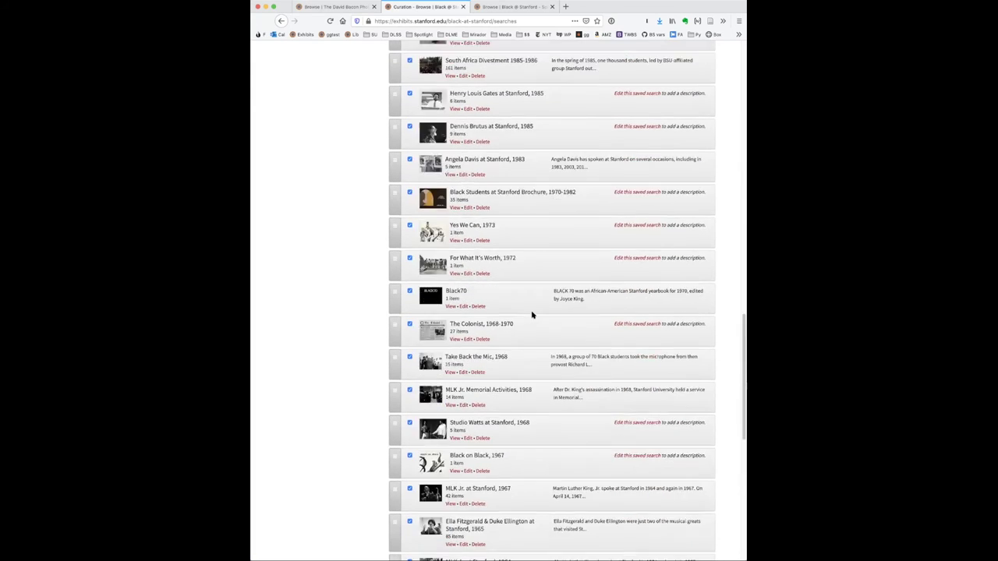
{"action": "scroll", "coordinate": [532, 315], "scroll_direction": "up", "scroll_amount": 5}
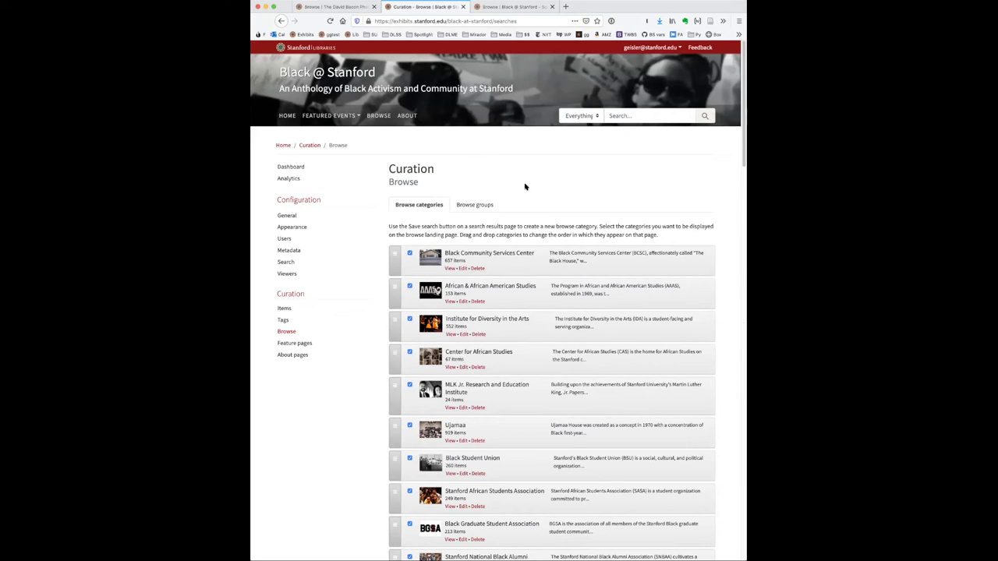
{"action": "left_click", "coordinate": [487, 205]}
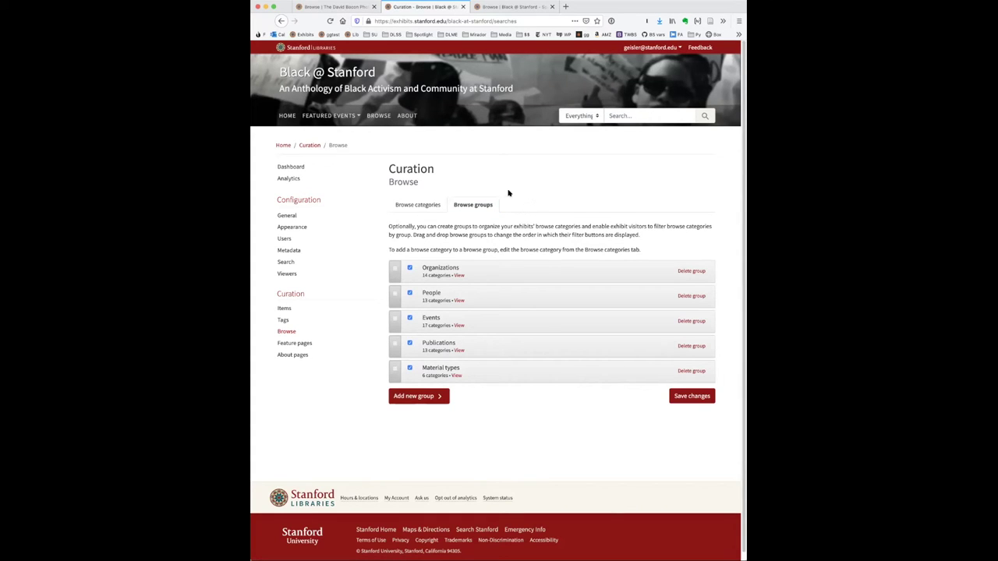
{"action": "left_click", "coordinate": [441, 397]}
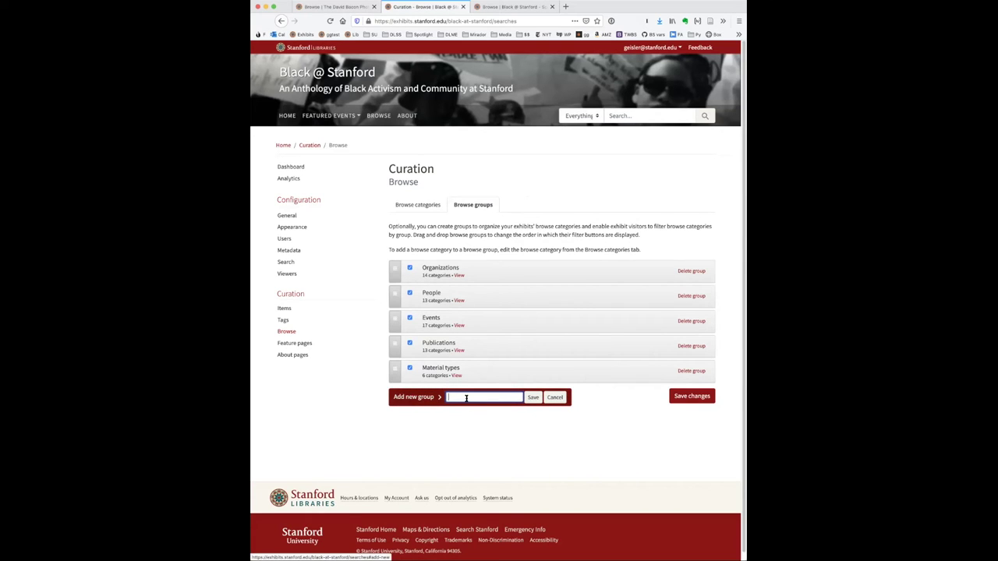
{"action": "type", "text": "Test"}
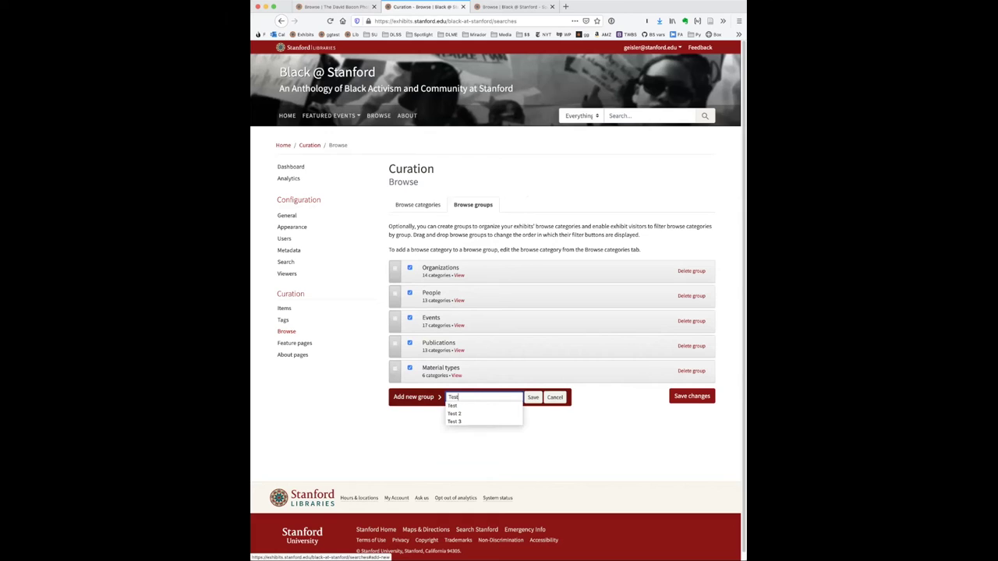
{"action": "left_click", "coordinate": [531, 397]}
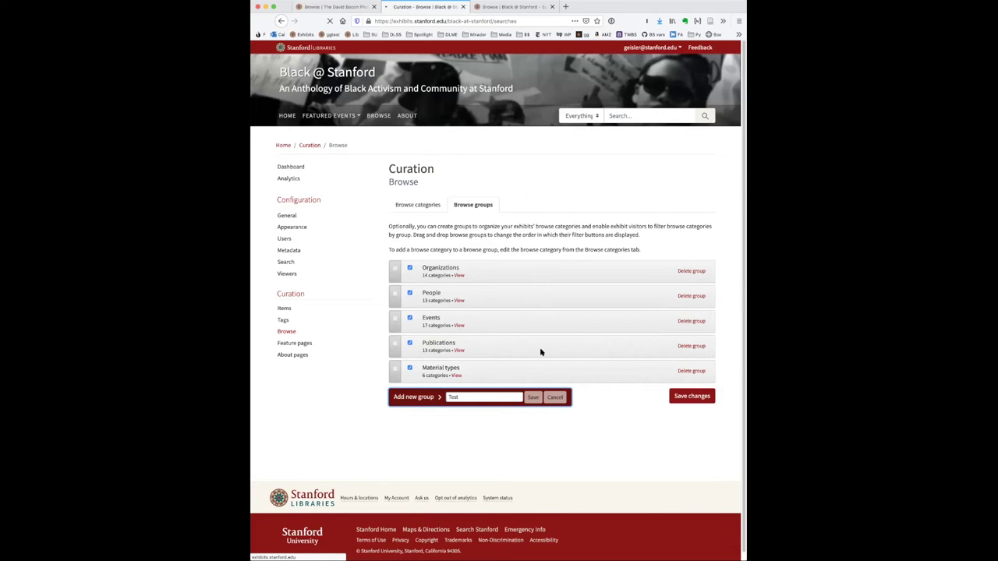
- Delete the "Test" browse group from the Black @ Stanford exhibit
{"action": "left_click", "coordinate": [440, 435]}
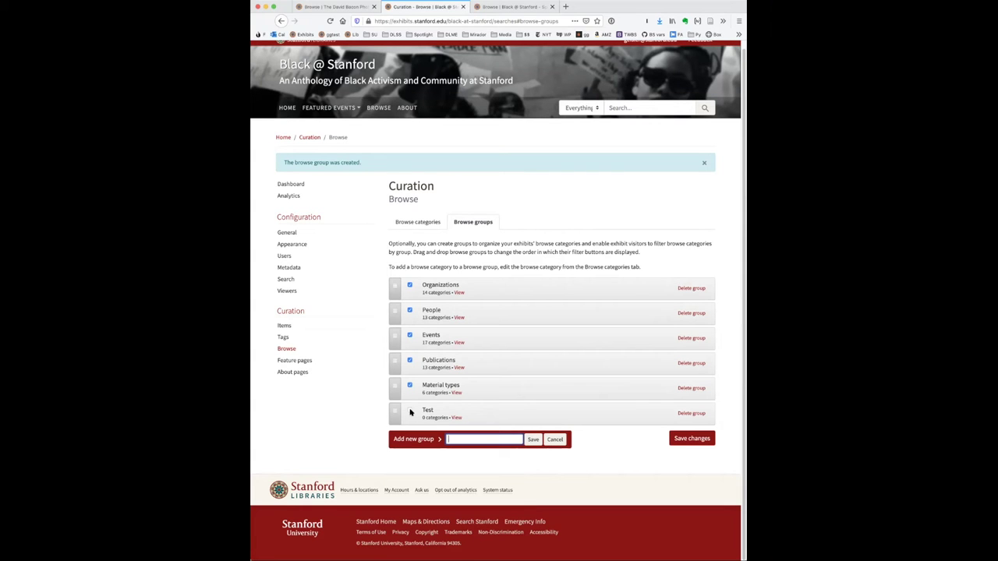
{"action": "left_click", "coordinate": [689, 414]}
{"action": "left_click", "coordinate": [537, 242]}
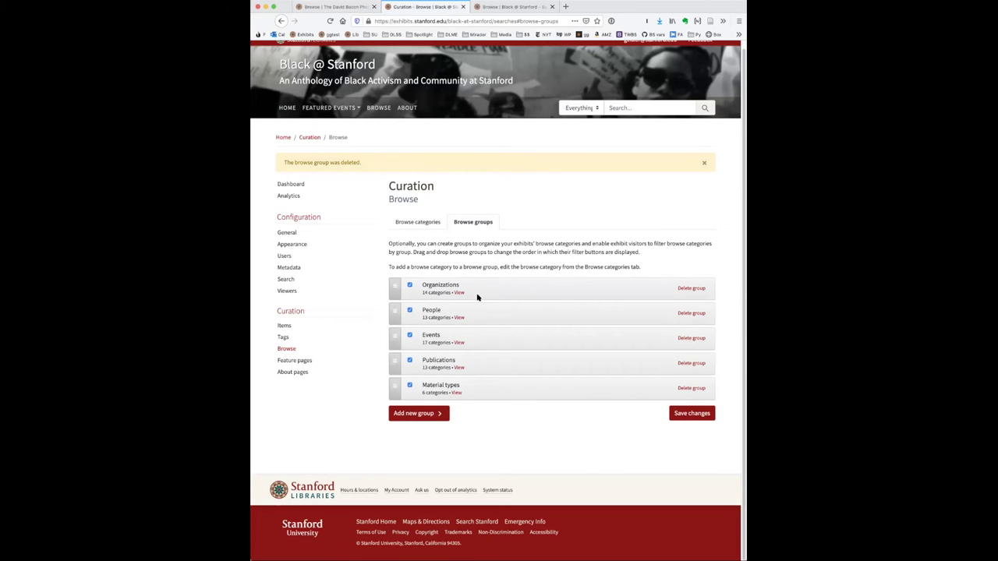
- Check the group assignment of the "Black Community Services Center" browse category and leave its edit form without saving
{"action": "left_click", "coordinate": [425, 225]}
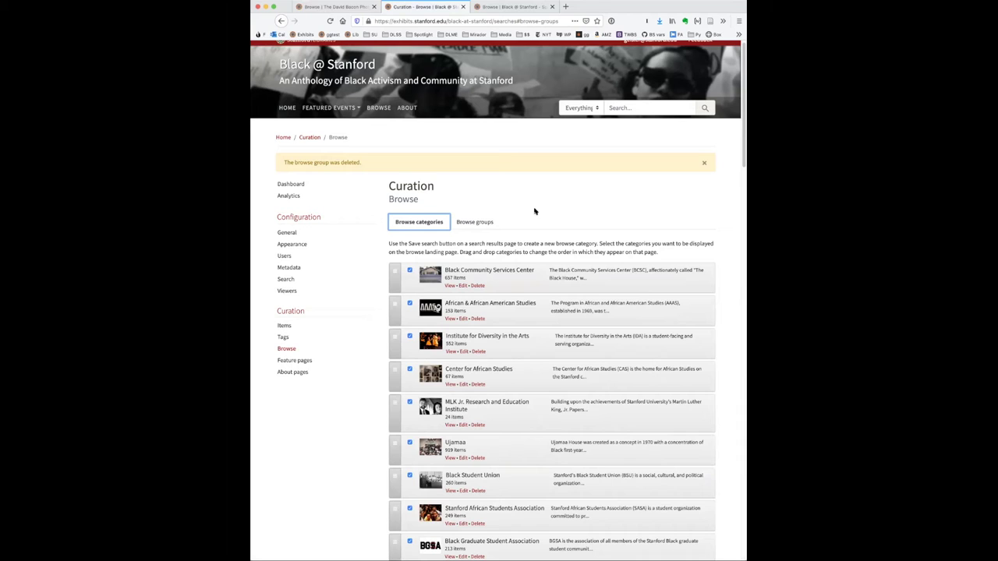
{"action": "left_click", "coordinate": [463, 286]}
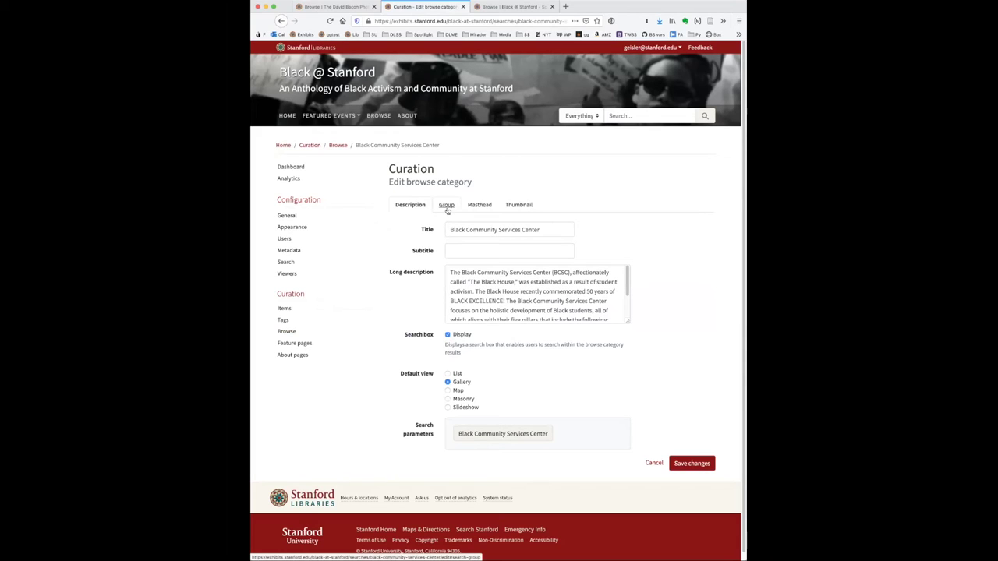
{"action": "left_click", "coordinate": [445, 206]}
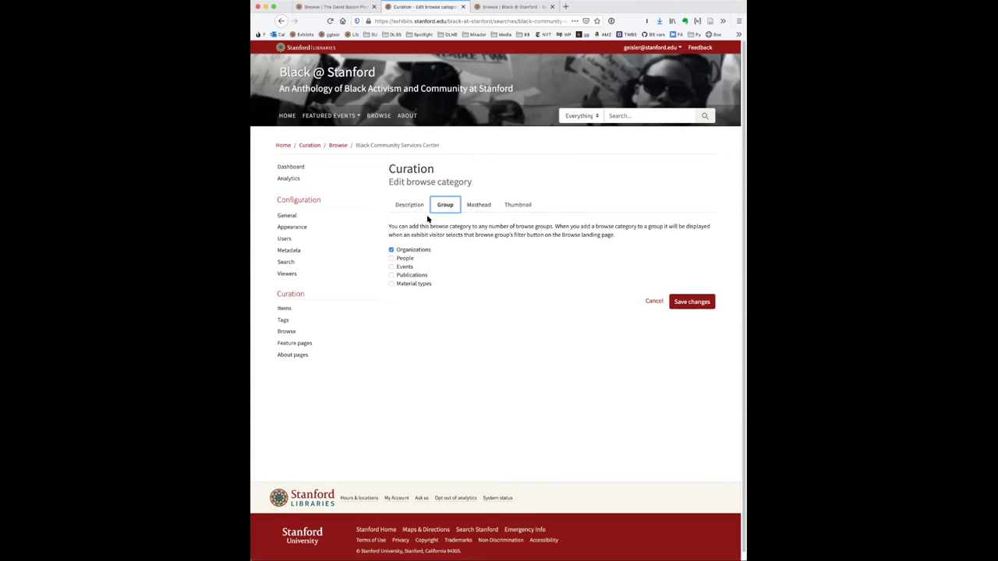
{"action": "left_click", "coordinate": [647, 302]}
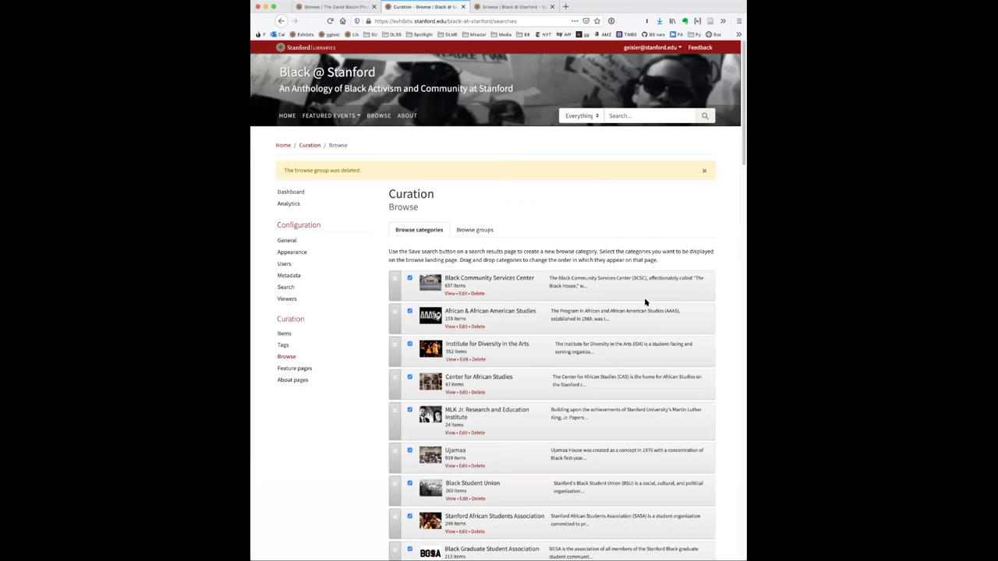
- Compare the curation list of browse categories with the full Black @ Stanford browse landing page
{"action": "scroll", "coordinate": [545, 328], "scroll_direction": "down", "scroll_amount": 6}
{"action": "scroll", "coordinate": [459, 115], "scroll_direction": "down", "scroll_amount": 1}
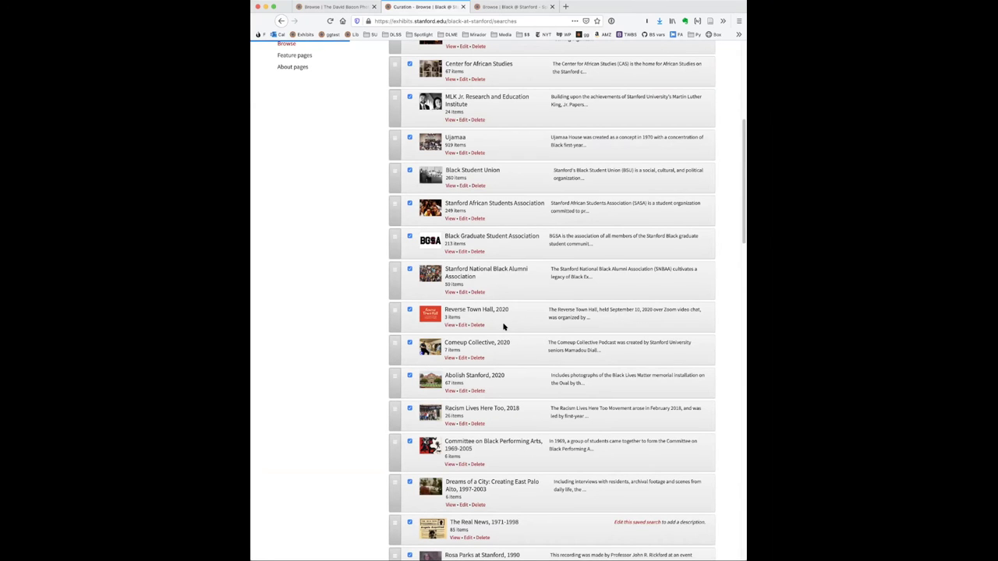
{"action": "scroll", "coordinate": [504, 328], "scroll_direction": "up", "scroll_amount": 8}
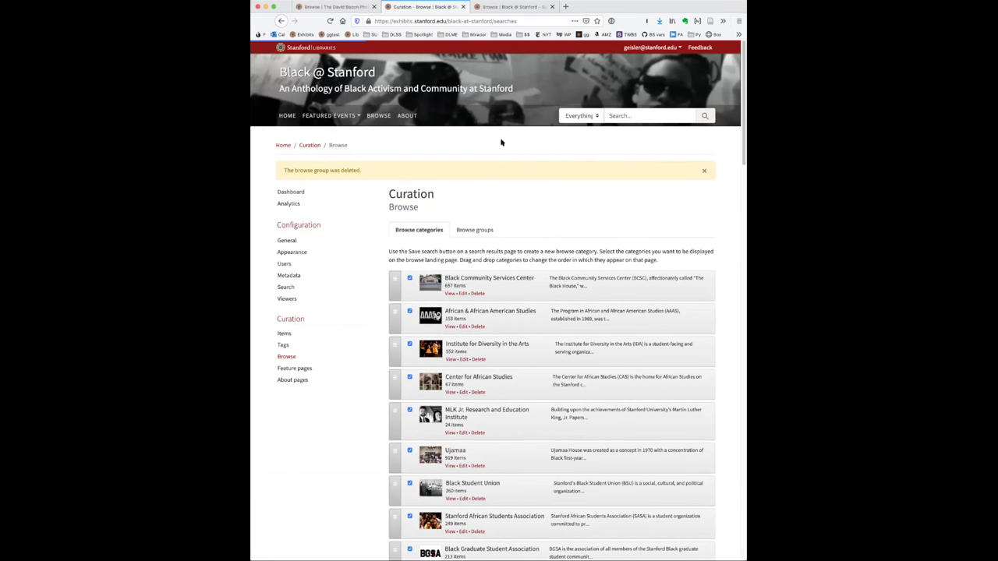
{"action": "left_click", "coordinate": [505, 7]}
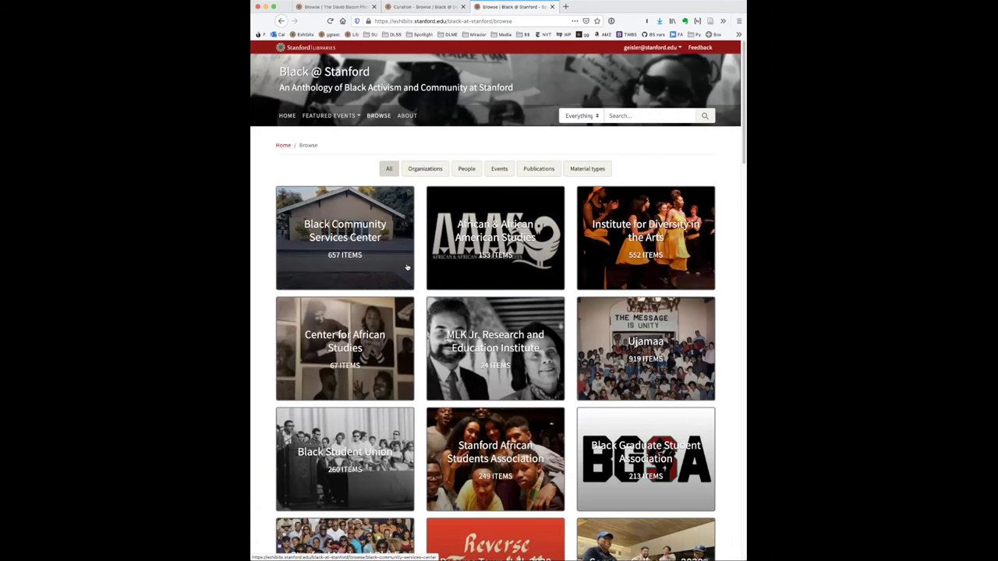
{"action": "scroll", "coordinate": [406, 268], "scroll_direction": "down", "scroll_amount": 10}
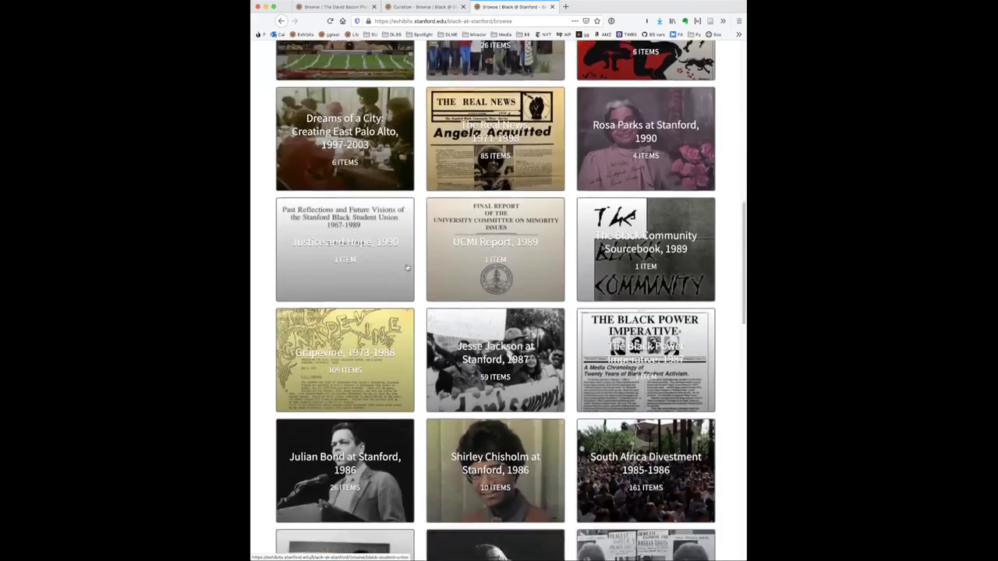
{"action": "scroll", "coordinate": [406, 267], "scroll_direction": "down", "scroll_amount": 12}
{"action": "scroll", "coordinate": [406, 268], "scroll_direction": "up", "scroll_amount": 12}
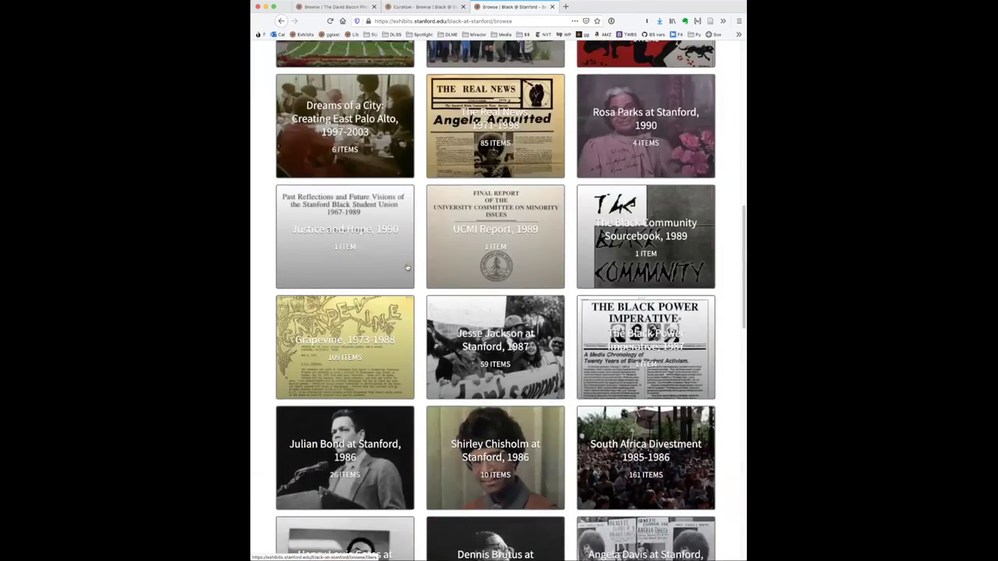
{"action": "scroll", "coordinate": [406, 267], "scroll_direction": "up", "scroll_amount": 12}
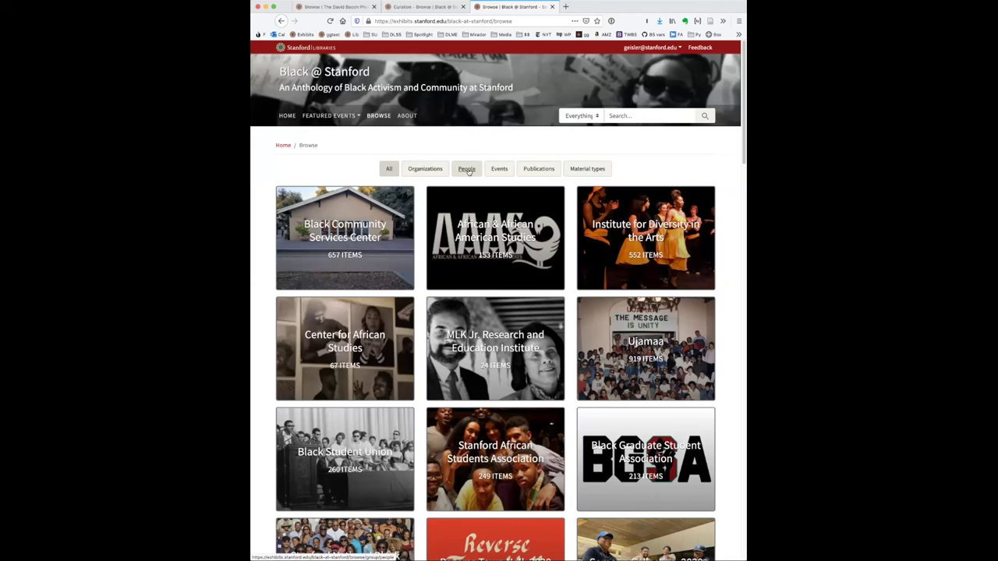
- Filter the Black @ Stanford browse categories by the People group and review the categories in it
{"action": "left_click", "coordinate": [467, 169]}
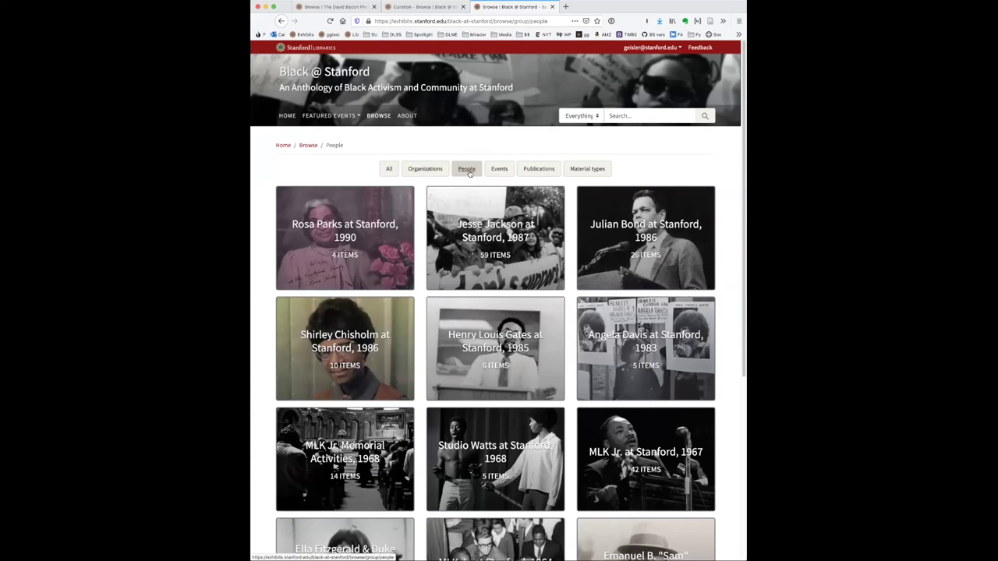
{"action": "scroll", "coordinate": [511, 267], "scroll_direction": "down", "scroll_amount": 5}
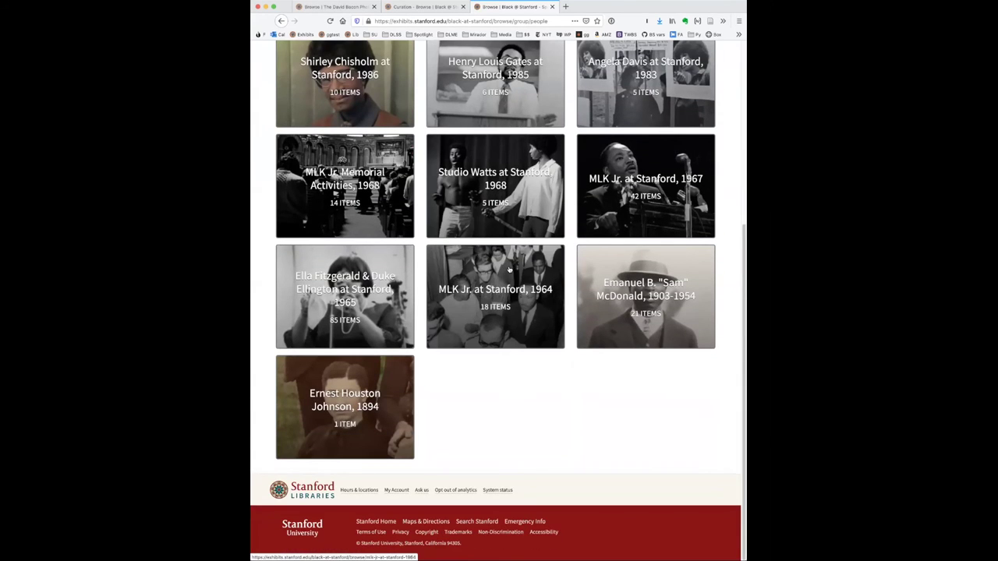
{"action": "scroll", "coordinate": [509, 270], "scroll_direction": "up", "scroll_amount": 5}
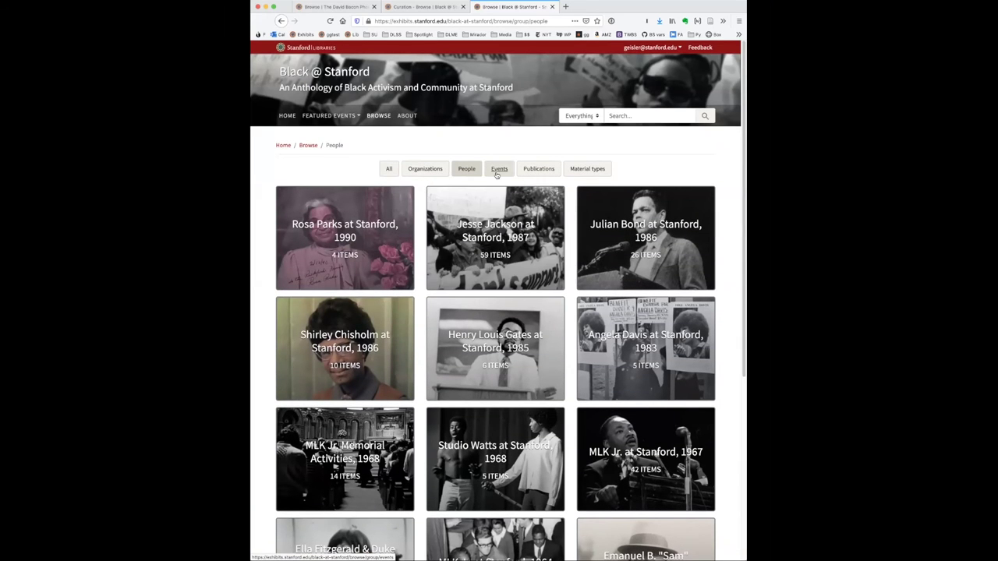
- Review the browse categories in the Events group and switch the filter to the Material types group
{"action": "left_click", "coordinate": [496, 172]}
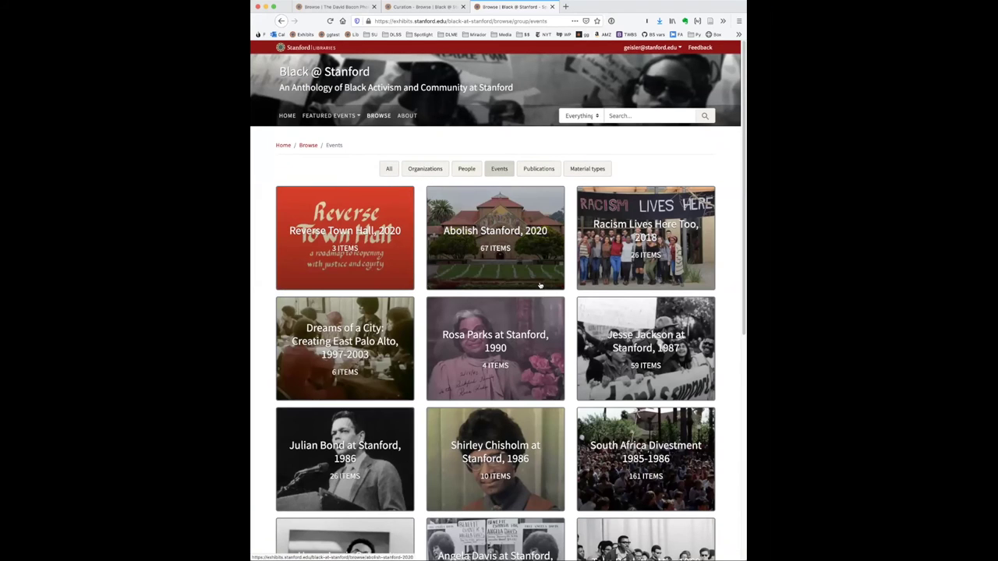
{"action": "scroll", "coordinate": [541, 285], "scroll_direction": "down", "scroll_amount": 7}
{"action": "scroll", "coordinate": [540, 285], "scroll_direction": "up", "scroll_amount": 7}
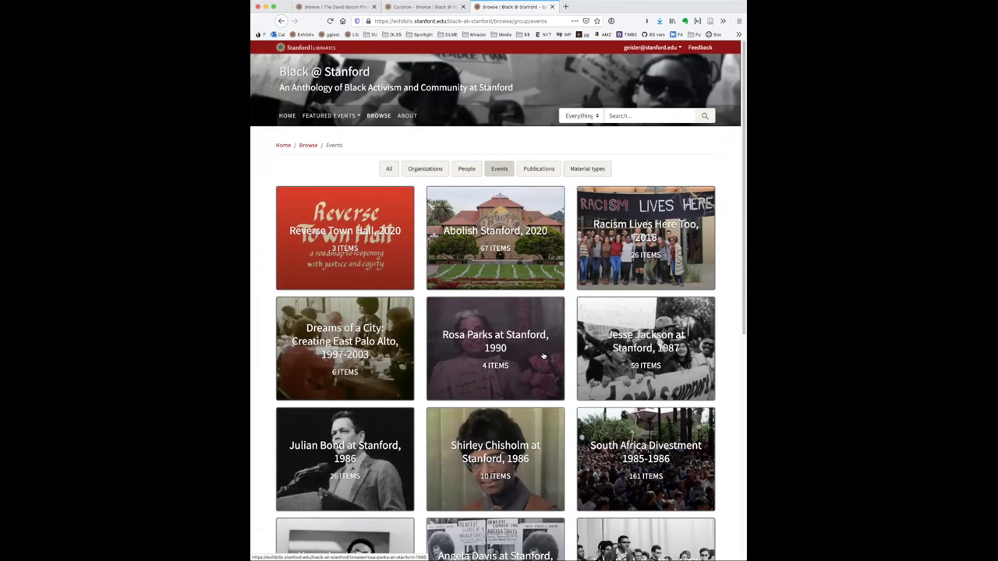
{"action": "left_click", "coordinate": [579, 169]}
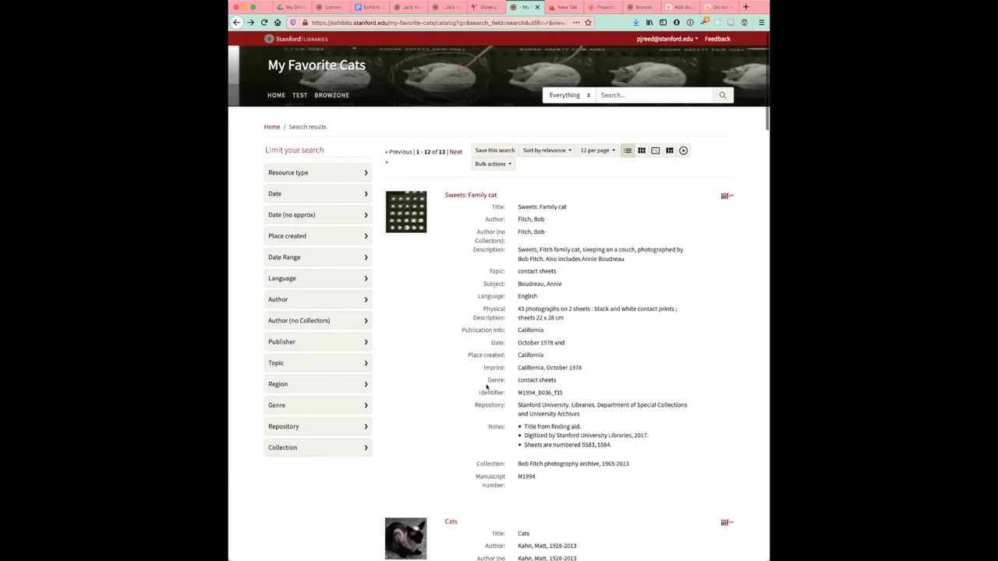
- Limit the My Favorite Cats search results to the topic "Art and design" and review the matching items
{"action": "scroll", "coordinate": [487, 386], "scroll_direction": "down", "scroll_amount": 2}
{"action": "scroll", "coordinate": [486, 386], "scroll_direction": "up", "scroll_amount": 2}
{"action": "left_click", "coordinate": [337, 362]}
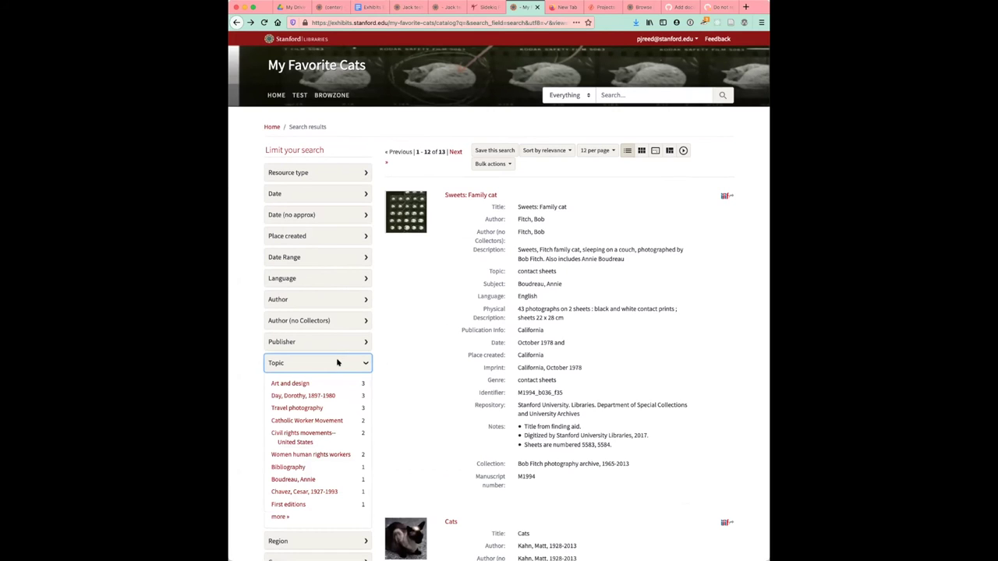
{"action": "left_click", "coordinate": [299, 383]}
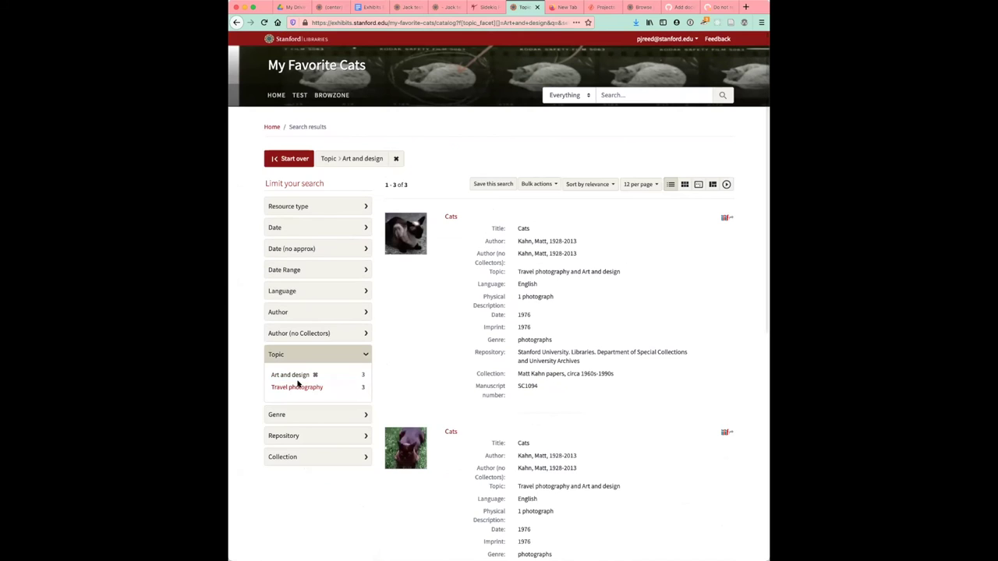
{"action": "scroll", "coordinate": [436, 452], "scroll_direction": "down", "scroll_amount": 5}
{"action": "scroll", "coordinate": [437, 452], "scroll_direction": "down", "scroll_amount": 3}
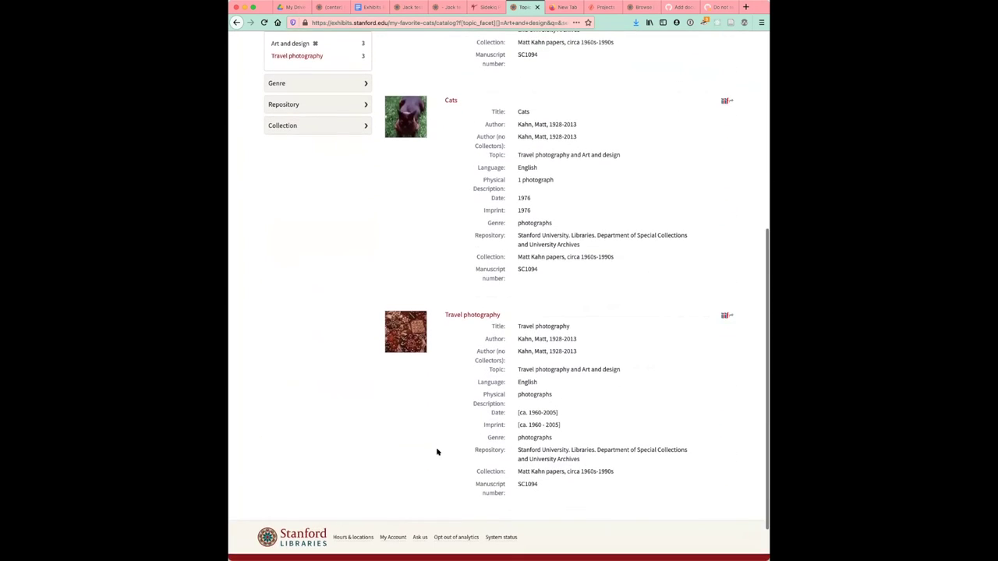
{"action": "scroll", "coordinate": [436, 452], "scroll_direction": "up", "scroll_amount": 1}
{"action": "scroll", "coordinate": [436, 452], "scroll_direction": "up", "scroll_amount": 10}
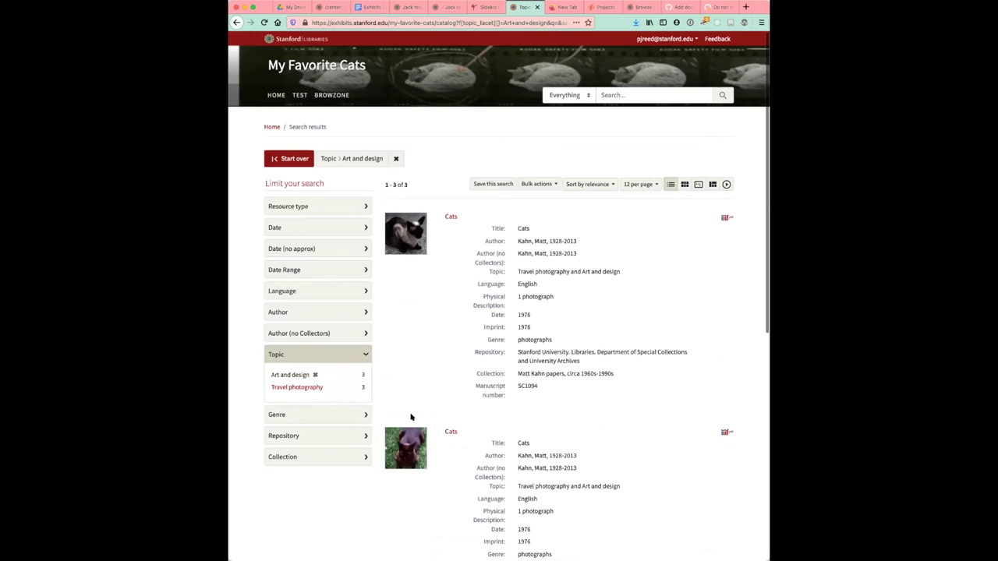
- Change the visibility of all items in the "Art and design" results to Private as a bulk action and check the items
{"action": "left_click", "coordinate": [533, 186]}
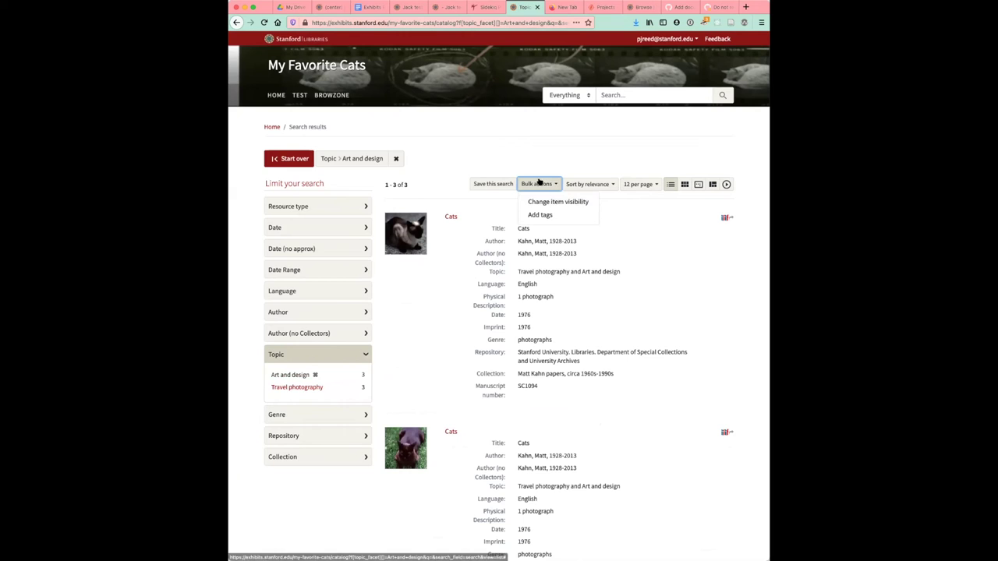
{"action": "left_click", "coordinate": [537, 184]}
{"action": "left_click", "coordinate": [537, 184]}
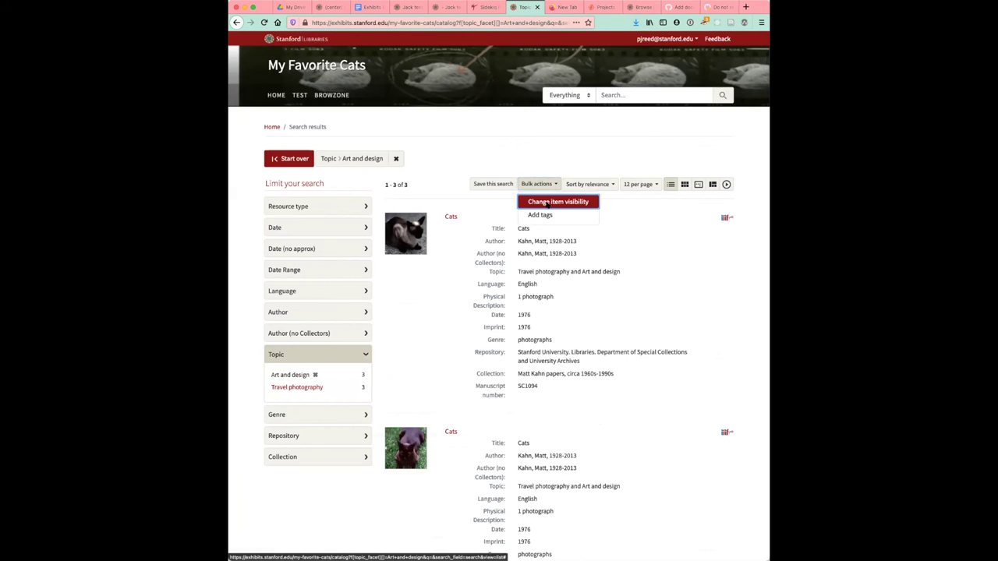
{"action": "left_click", "coordinate": [546, 204]}
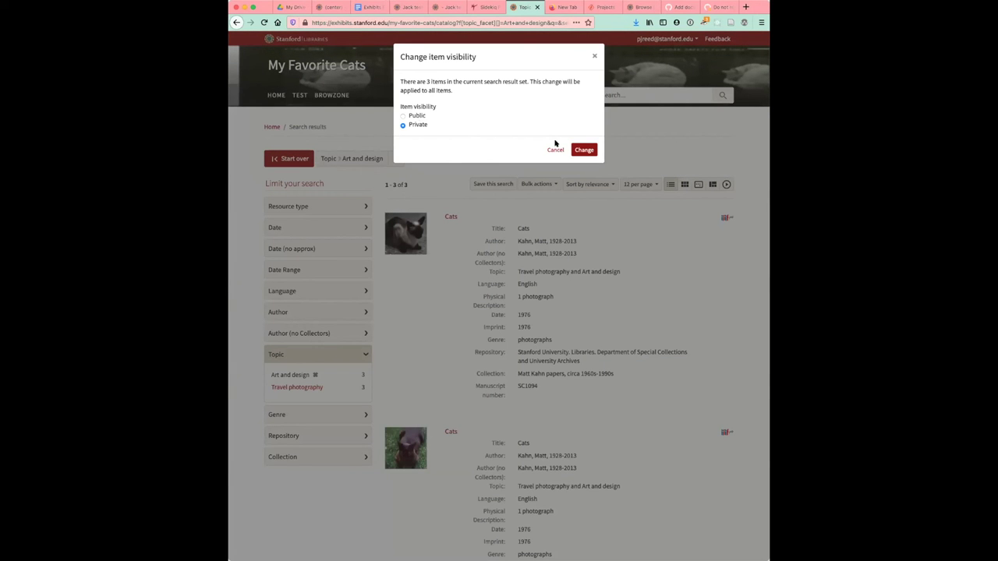
{"action": "left_click", "coordinate": [584, 150]}
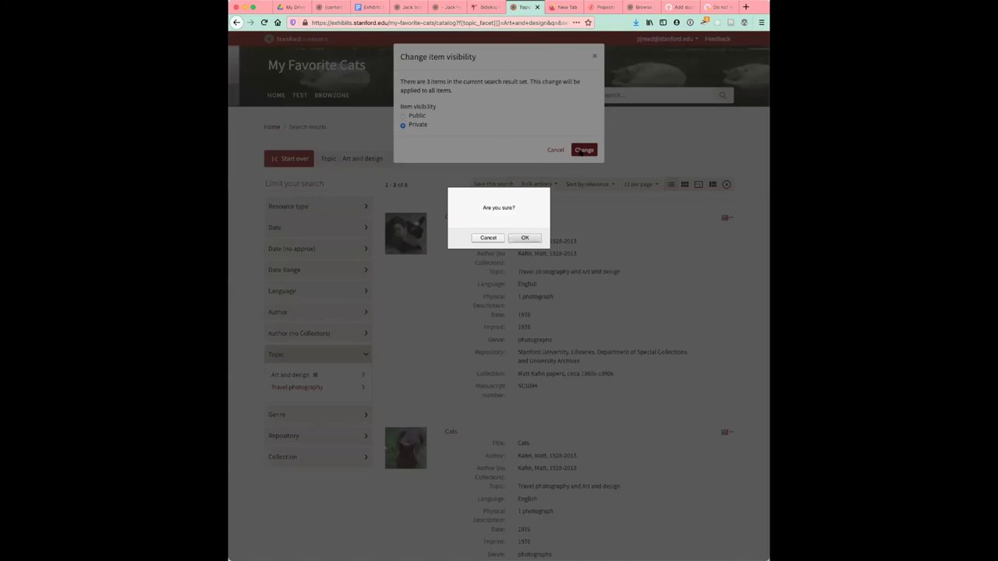
{"action": "left_click", "coordinate": [526, 238]}
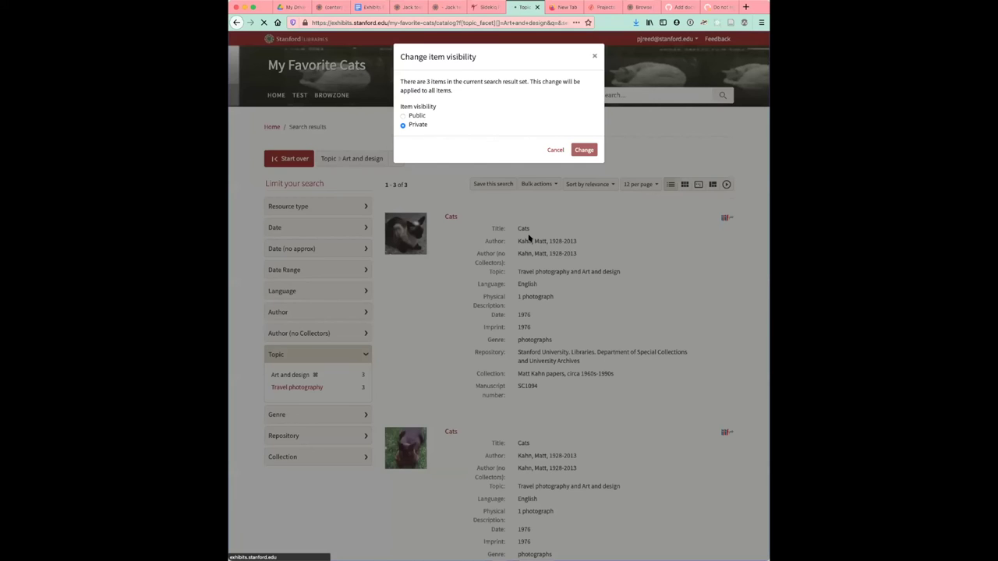
{"action": "left_click", "coordinate": [596, 150]}
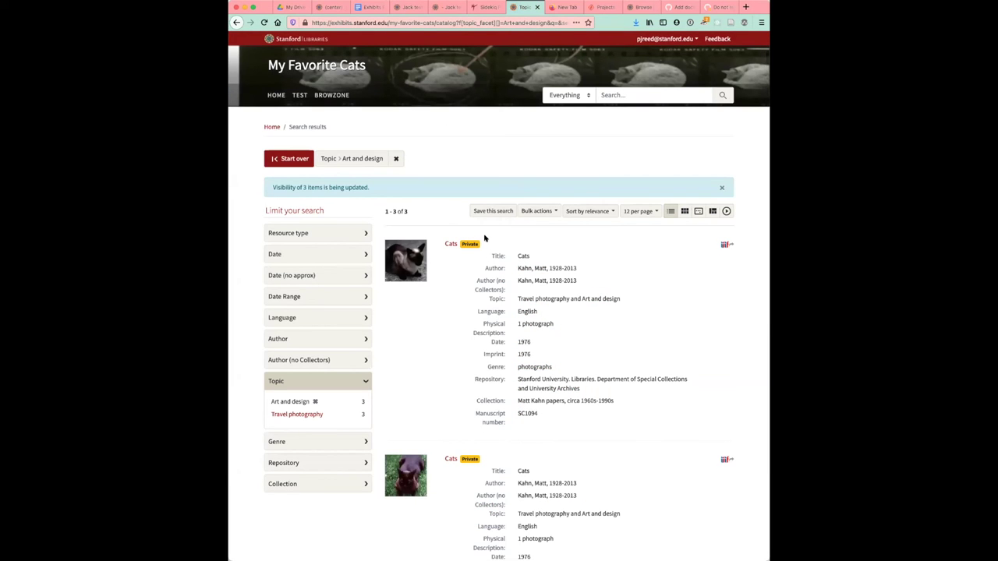
{"action": "scroll", "coordinate": [500, 341], "scroll_direction": "down", "scroll_amount": 10}
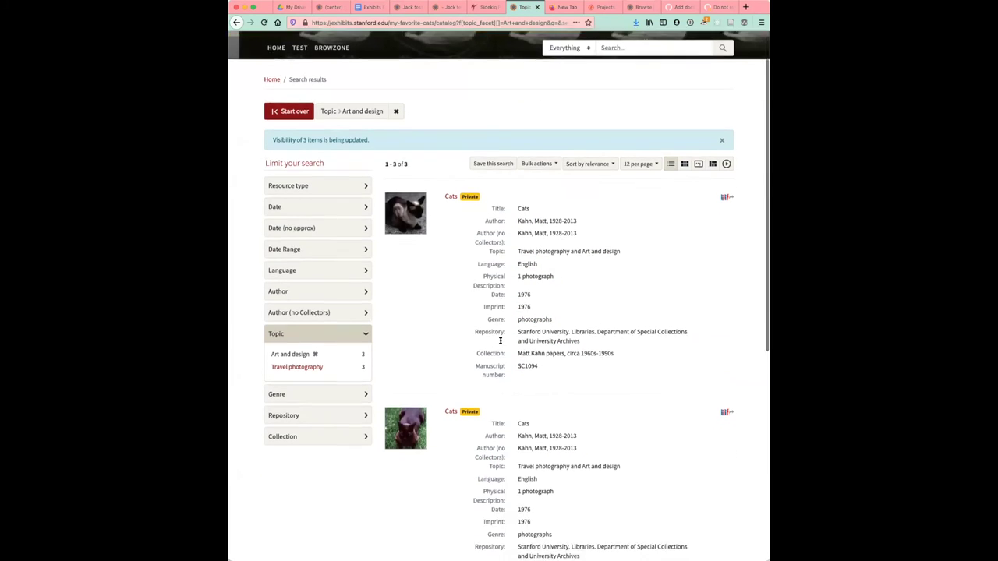
- Change the visibility of all items in the "Art and design" results to Public as a bulk action and check the reloaded items
{"action": "scroll", "coordinate": [500, 340], "scroll_direction": "up", "scroll_amount": 4}
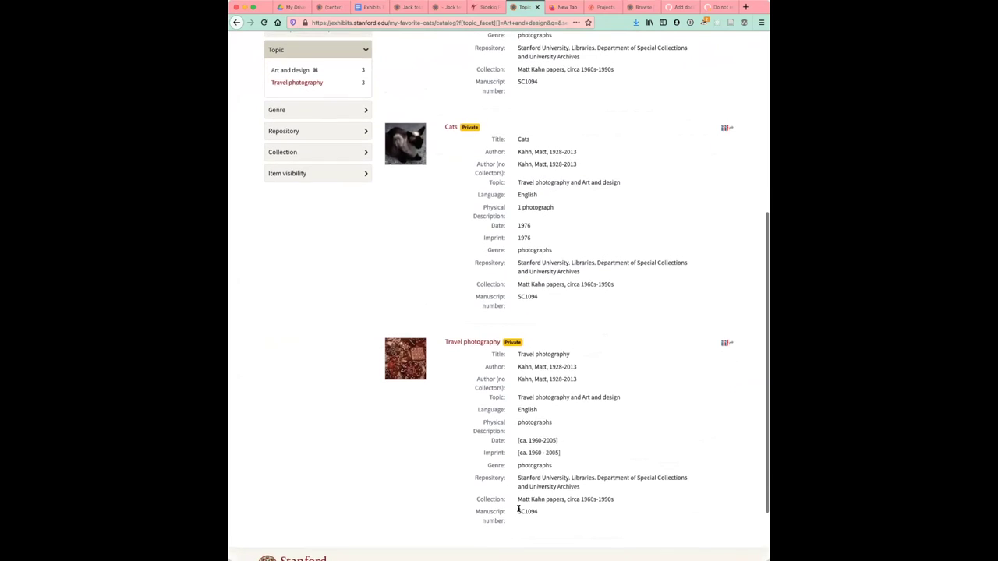
{"action": "scroll", "coordinate": [518, 508], "scroll_direction": "up", "scroll_amount": 7}
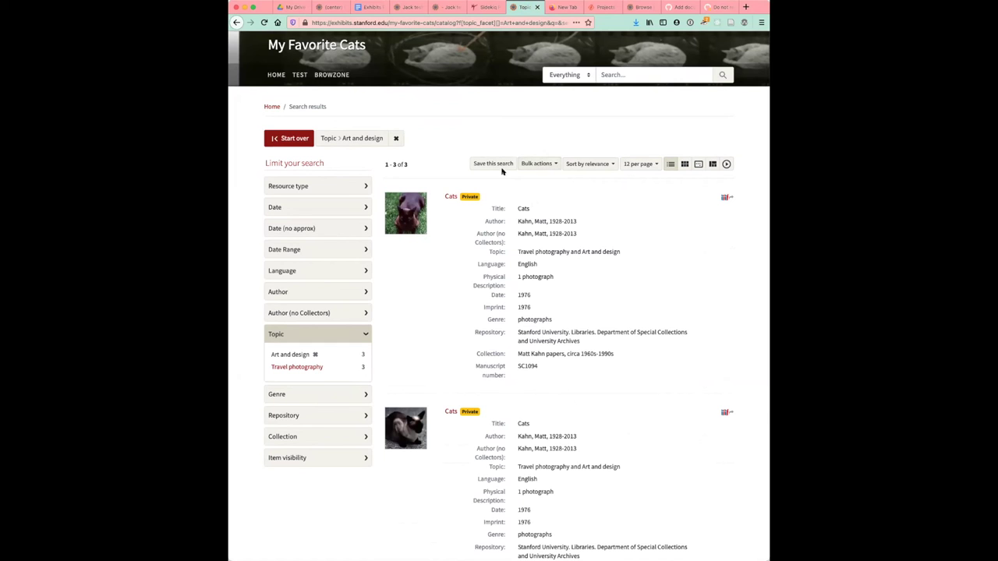
{"action": "left_click", "coordinate": [537, 164]}
{"action": "left_click", "coordinate": [529, 181]}
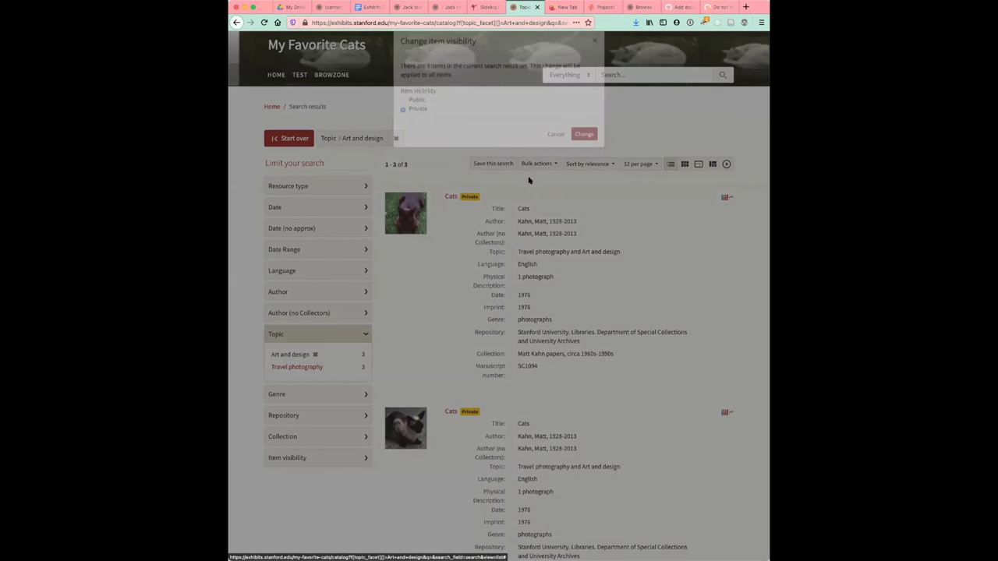
{"action": "left_click", "coordinate": [418, 116]}
{"action": "left_click", "coordinate": [580, 151]}
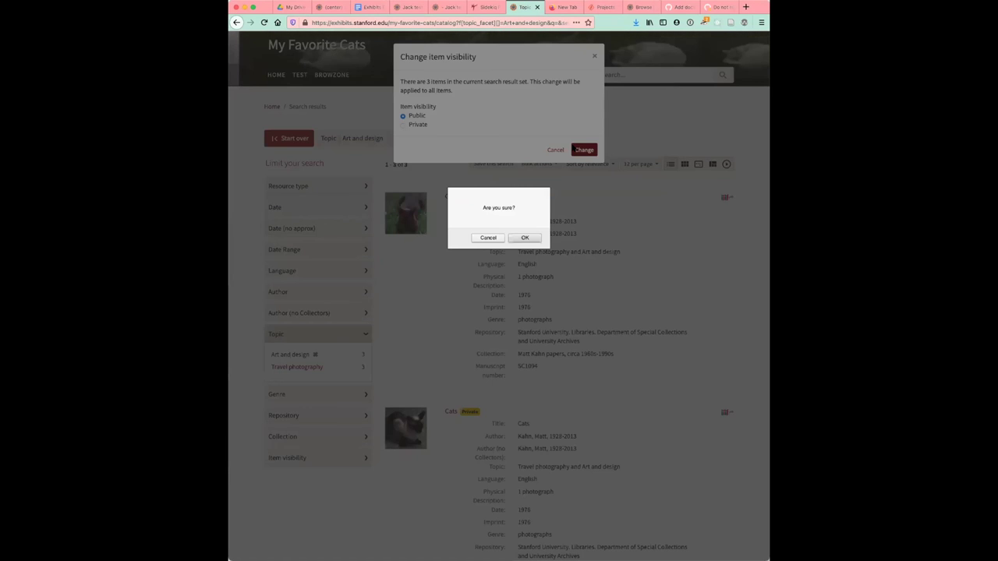
{"action": "left_click", "coordinate": [521, 237]}
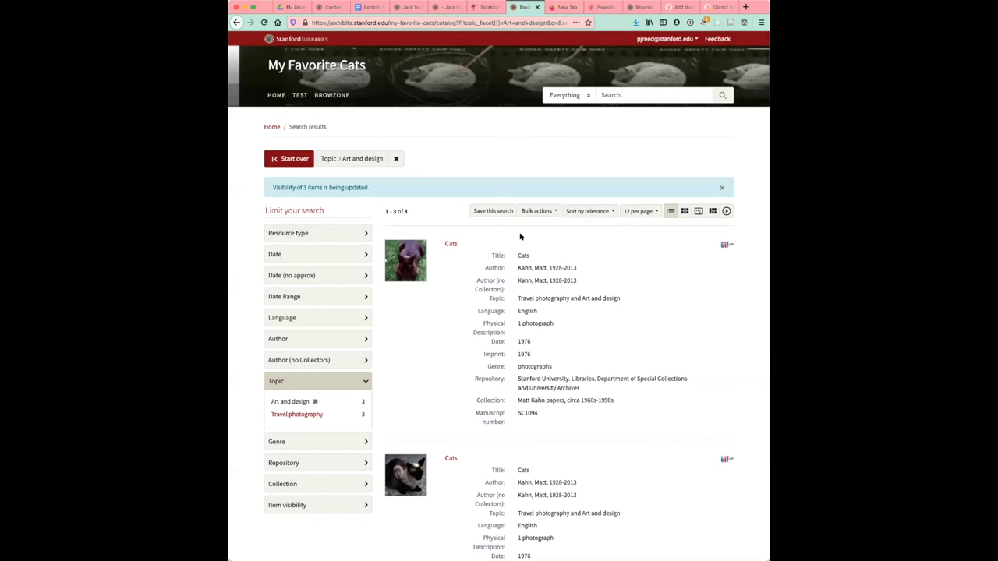
{"action": "key", "text": "super+r"}
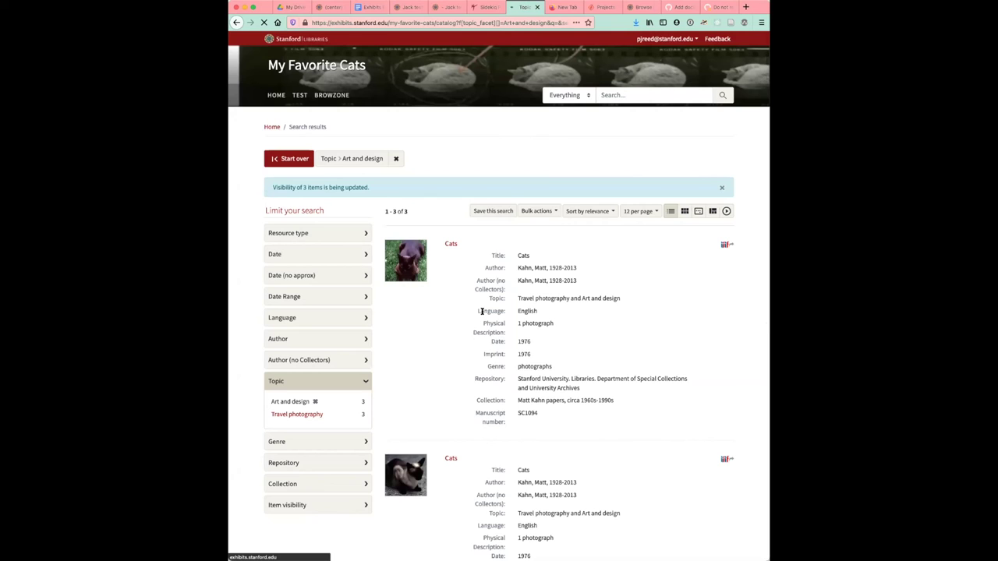
{"action": "scroll", "coordinate": [483, 363], "scroll_direction": "down", "scroll_amount": 4}
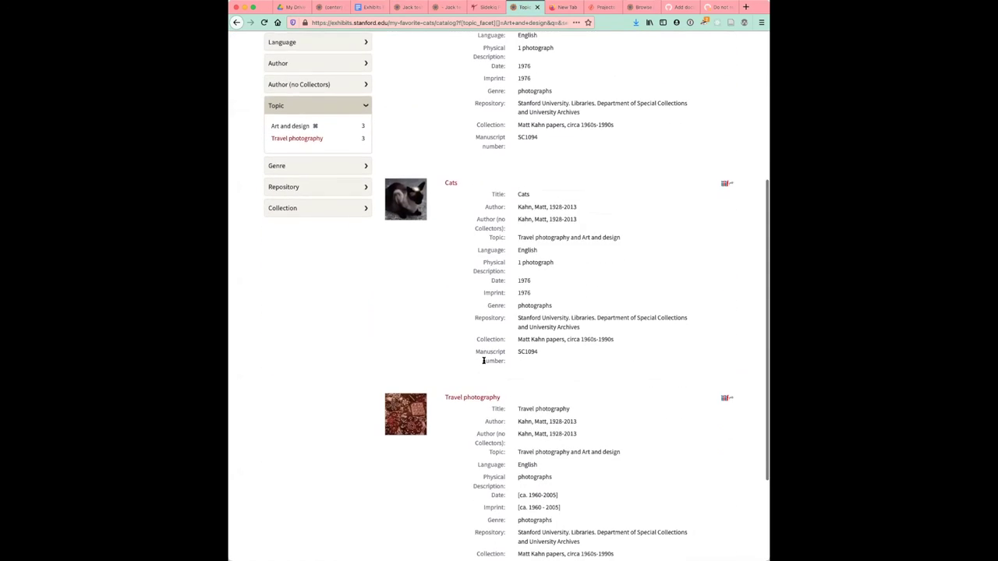
- Add the tag "Good cats" to all items in the "Art and design" results as a bulk action
{"action": "scroll", "coordinate": [483, 364], "scroll_direction": "up", "scroll_amount": 3}
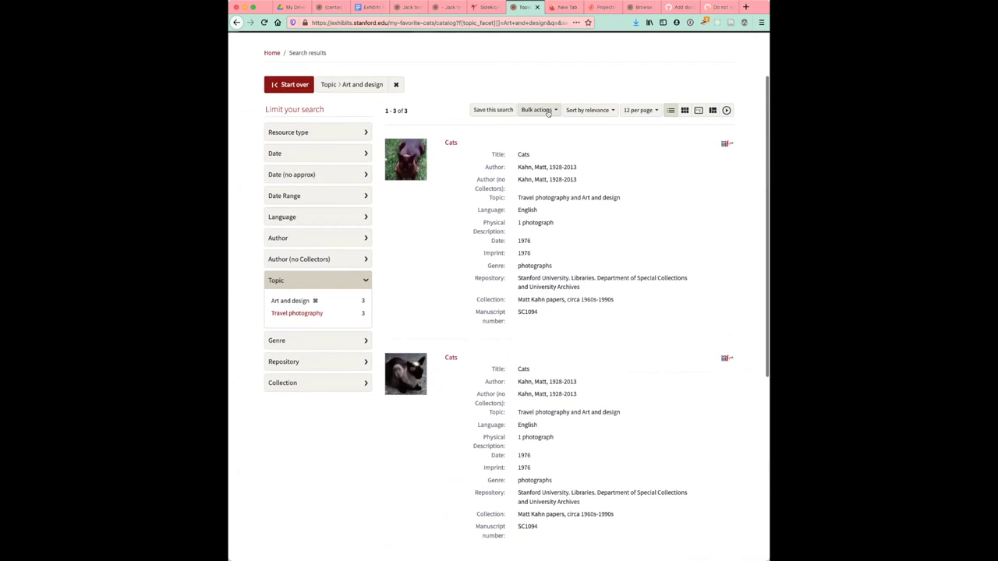
{"action": "left_click", "coordinate": [548, 113]}
{"action": "left_click", "coordinate": [539, 141]}
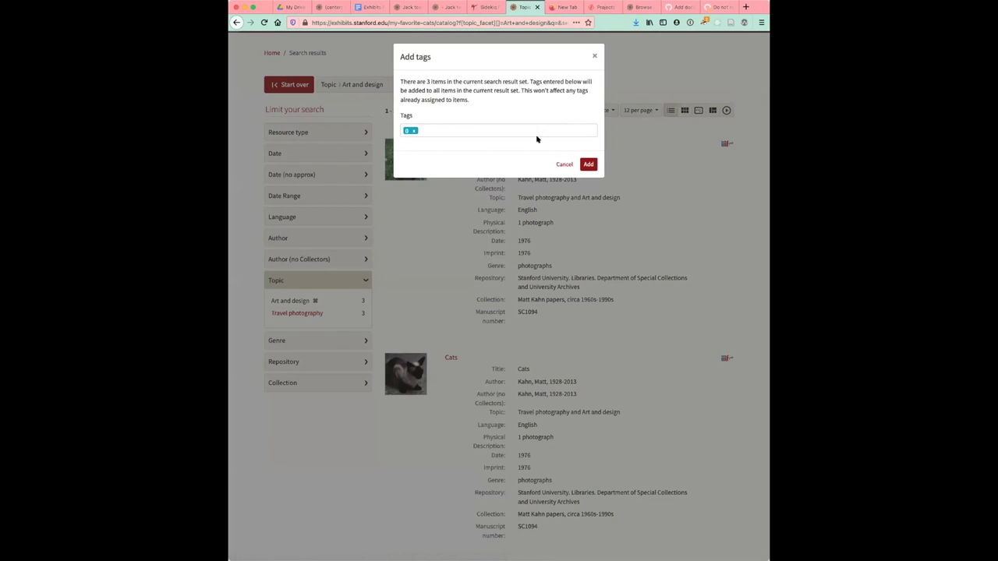
{"action": "key", "text": "BackSpace"}
{"action": "type", "text": "Good cats"}
{"action": "left_click", "coordinate": [587, 164]}
{"action": "left_click", "coordinate": [584, 164]}
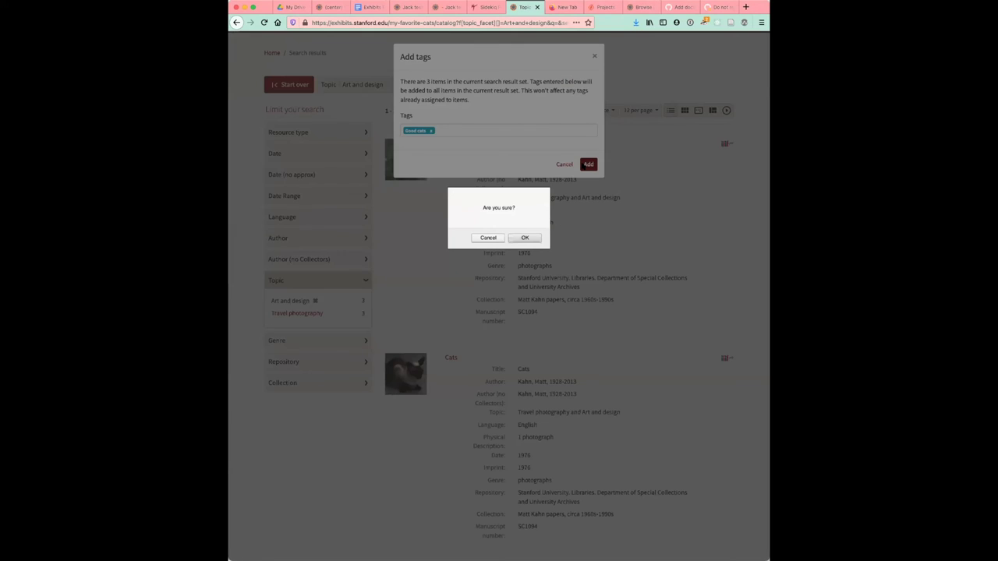
{"action": "left_click", "coordinate": [524, 237]}
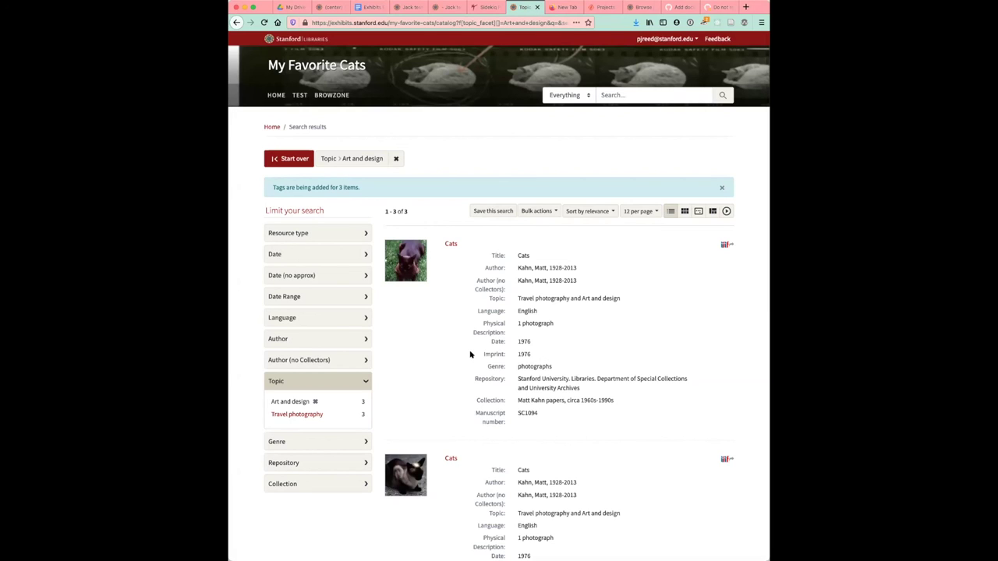
- Reload the search results, expand the Exhibit Tags facet to check for the "Good cats" tag, and review the listed items
{"action": "key", "text": "super+r"}
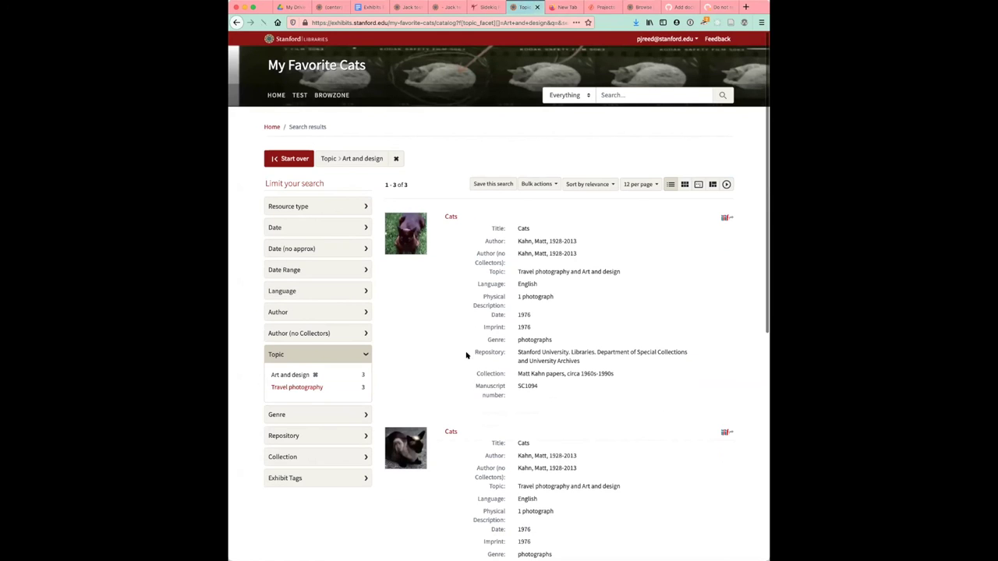
{"action": "scroll", "coordinate": [401, 421], "scroll_direction": "down", "scroll_amount": 2}
{"action": "left_click", "coordinate": [336, 394]}
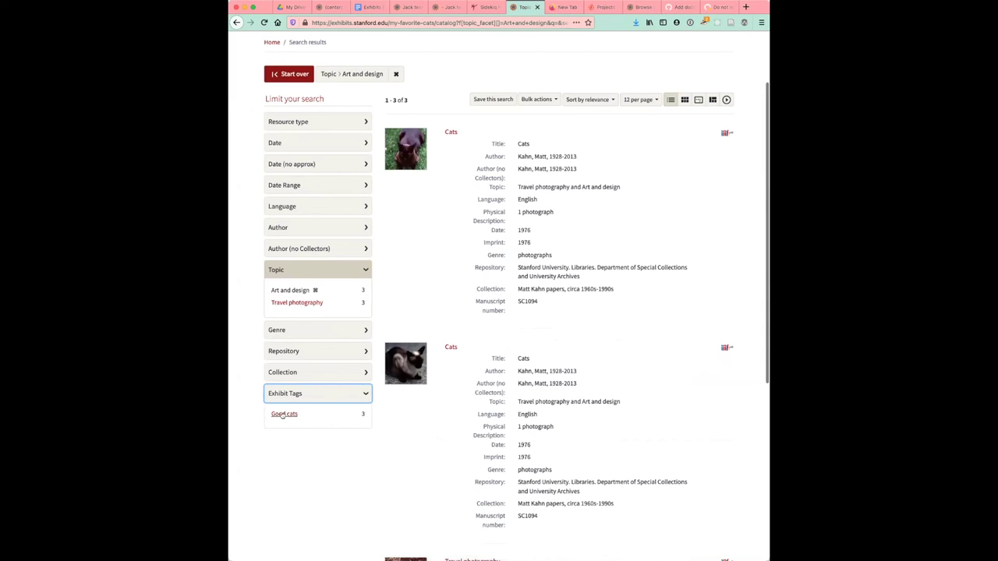
{"action": "scroll", "coordinate": [512, 412], "scroll_direction": "down", "scroll_amount": 5}
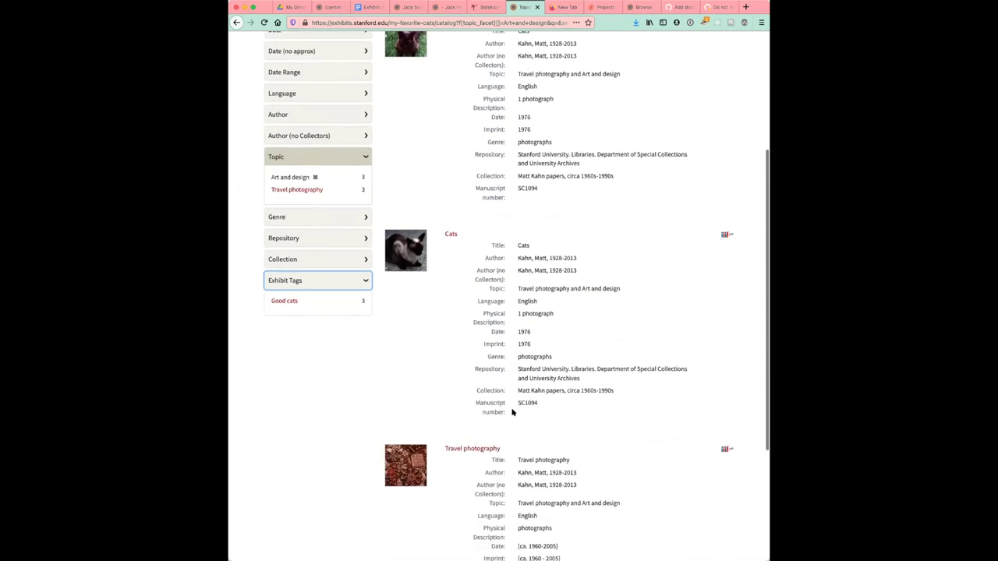
{"action": "scroll", "coordinate": [512, 412], "scroll_direction": "up", "scroll_amount": 7}
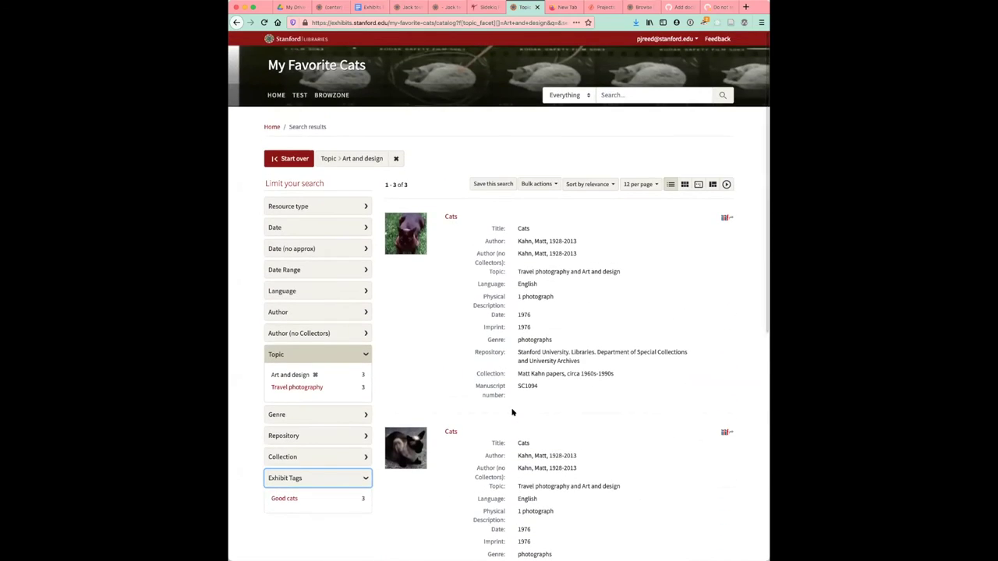